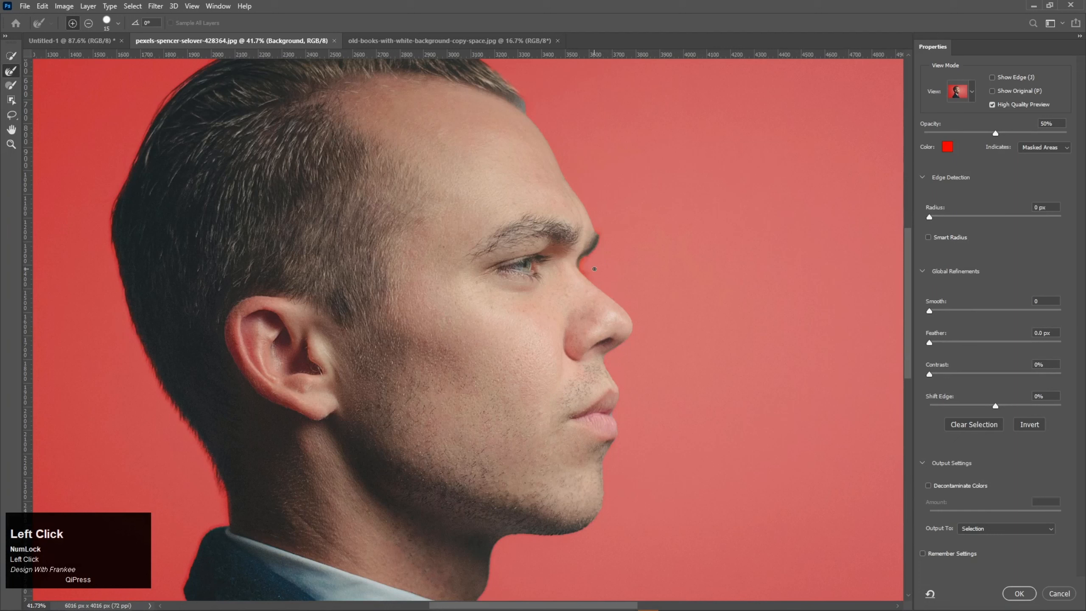
# Step: Refine the man's selection edge along the protruding brow and front hairline with an 87 px Refine Edge brush, and accept the selection
pyautogui.keyDown('alt'); pyautogui.rightClick(594, 268); pyautogui.keyUp('alt')
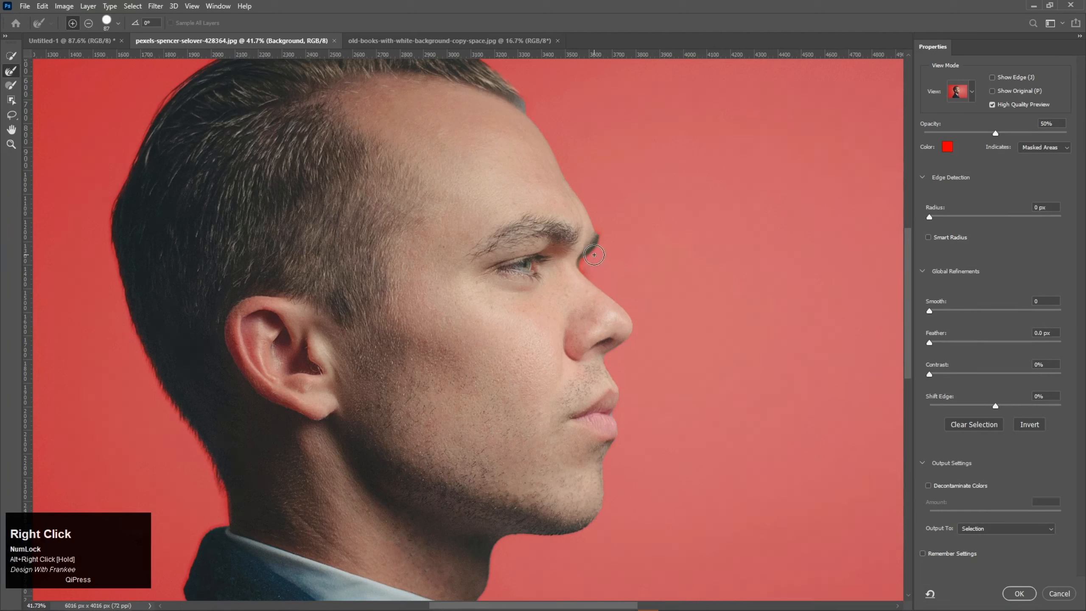
pyautogui.moveTo(595, 255); pyautogui.dragTo(601, 232)
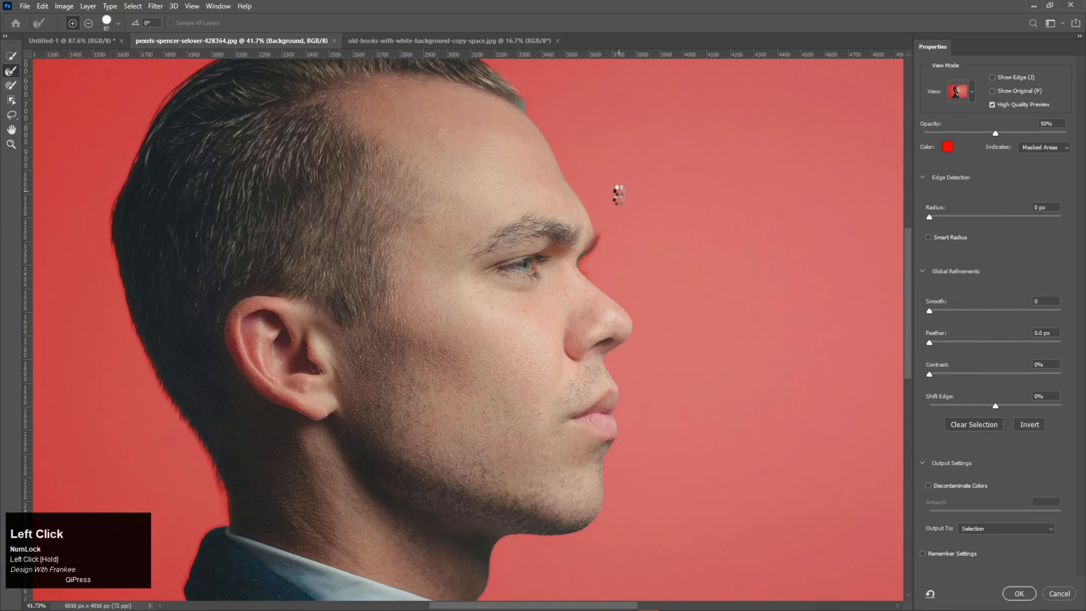
pyautogui.moveTo(504, 148); pyautogui.dragTo(528, 233)
pyautogui.moveTo(553, 192)
pyautogui.mouseDown()
pyautogui.moveTo(539, 163)
pyautogui.moveTo(567, 145)
pyautogui.mouseUp()
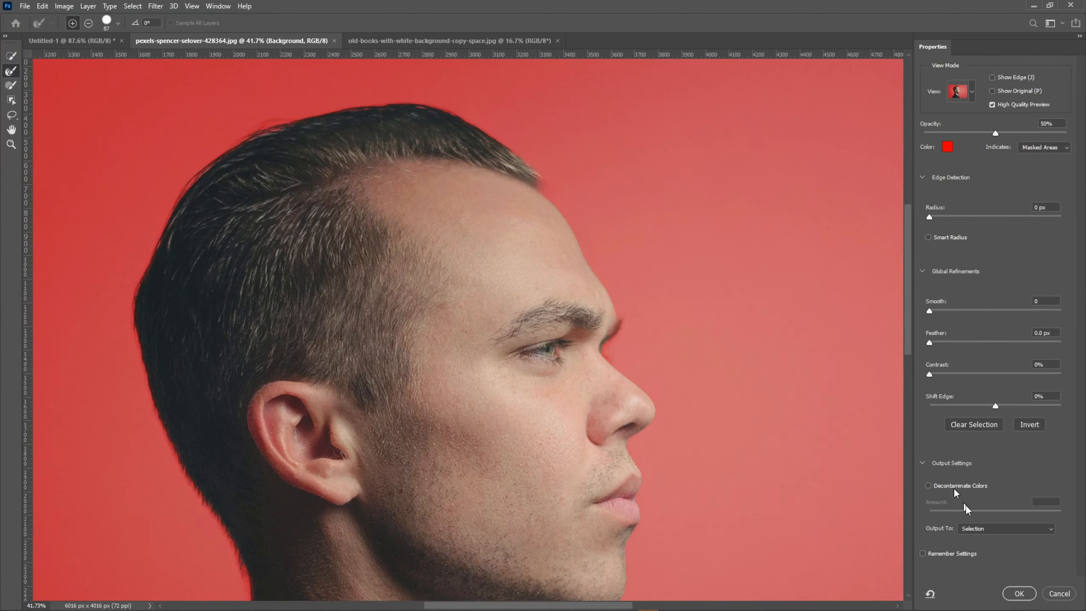
pyautogui.click(1019, 593)
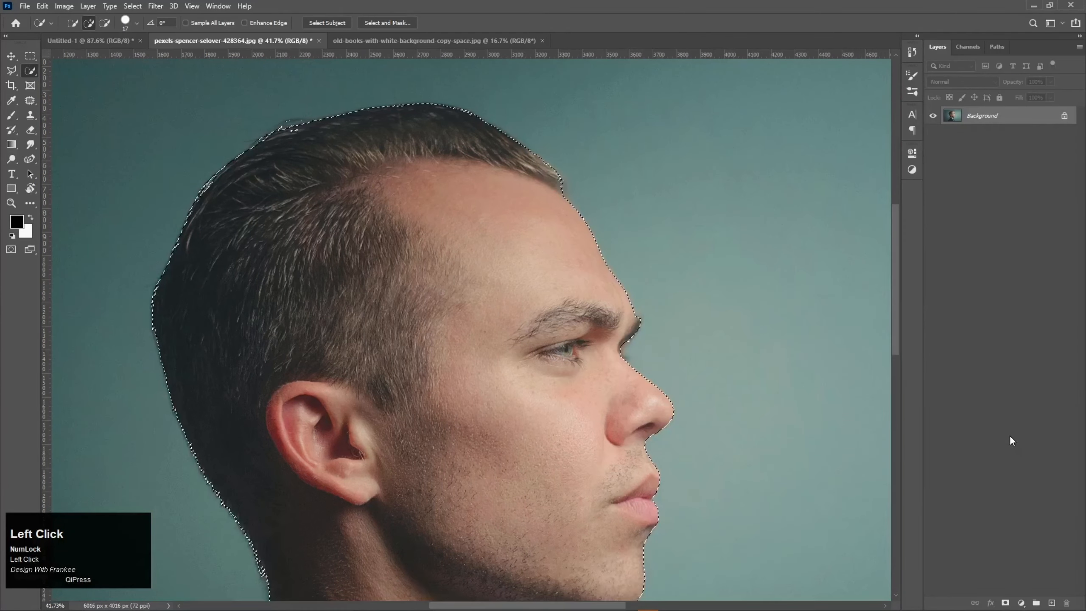
# Step: Mask out the portrait's background using the selection and convert the masked layer to a smart object
pyautogui.hotkey('ctrl', '0')
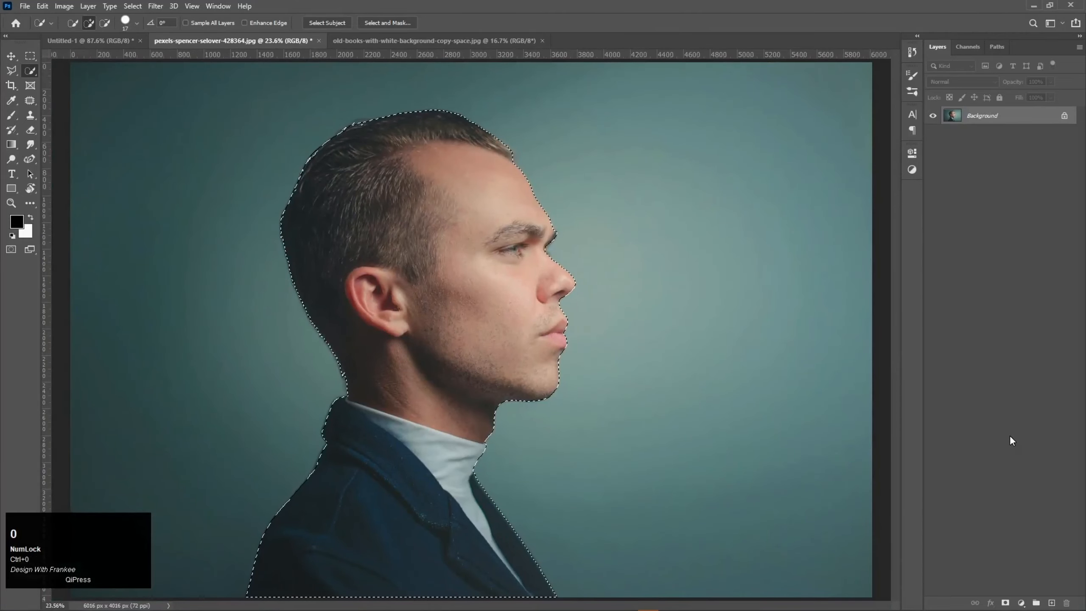
pyautogui.click(1006, 602)
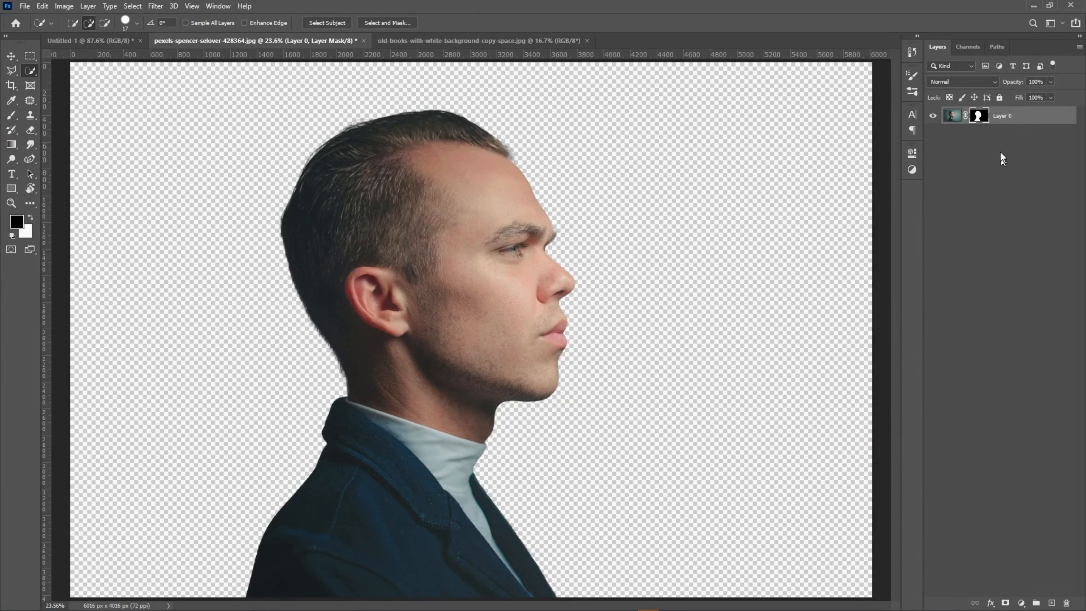
pyautogui.rightClick(1001, 125)
pyautogui.click(983, 268)
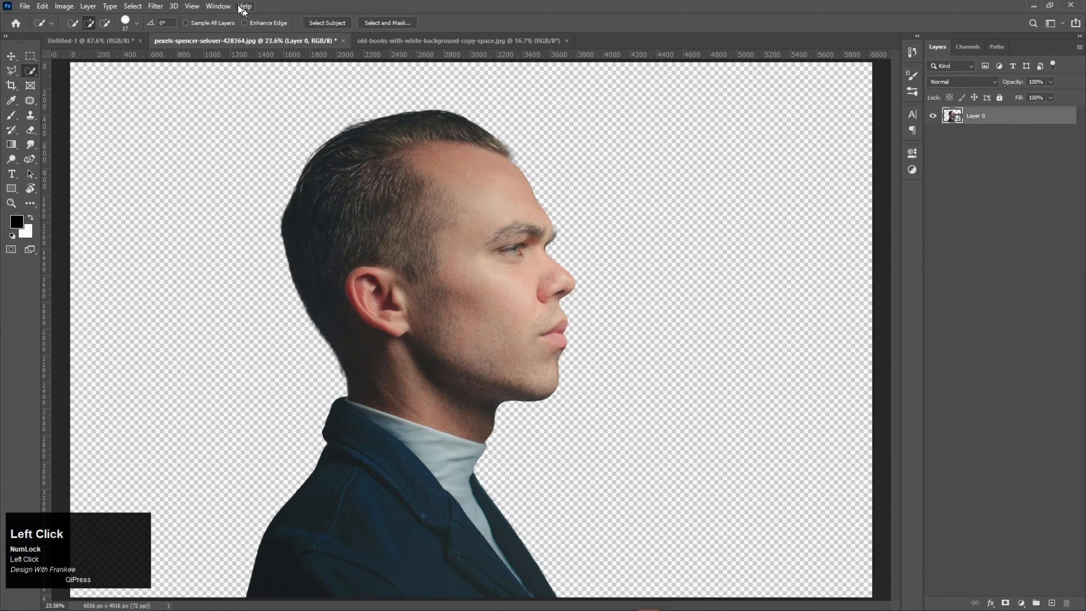
# Step: Start a Camera Raw filter on the portrait with Saturation -100, Exposure +0.10, Contrast +7, Highlights -12 and Shadows -10
pyautogui.click(157, 6)
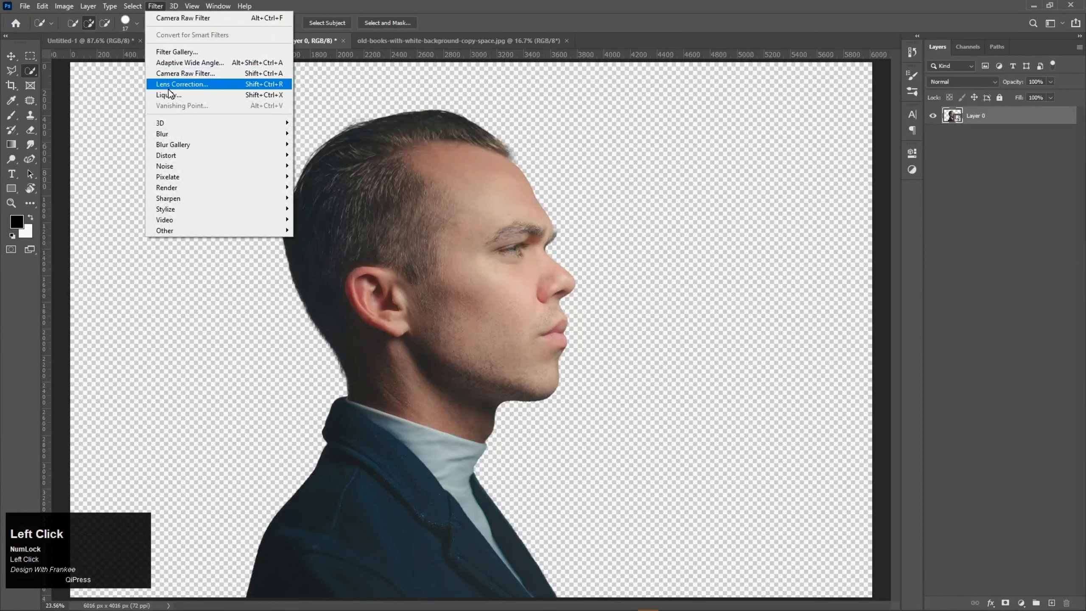
pyautogui.click(170, 74)
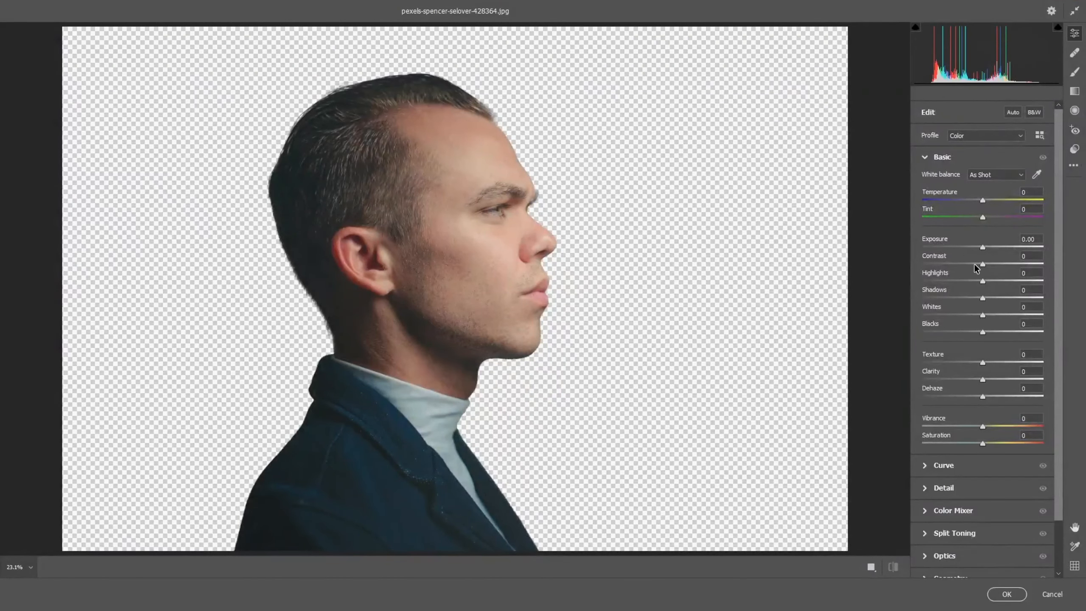
pyautogui.moveTo(983, 446); pyautogui.dragTo(914, 454)
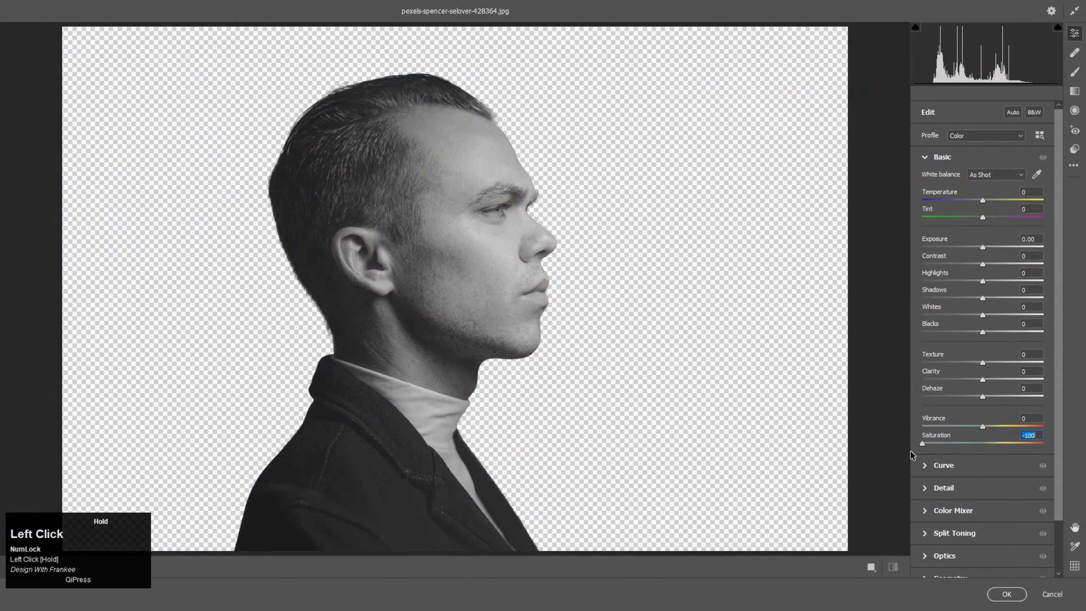
pyautogui.moveTo(983, 264); pyautogui.dragTo(985, 249)
pyautogui.moveTo(982, 298)
pyautogui.mouseDown()
pyautogui.moveTo(982, 282)
pyautogui.moveTo(977, 290)
pyautogui.mouseUp()
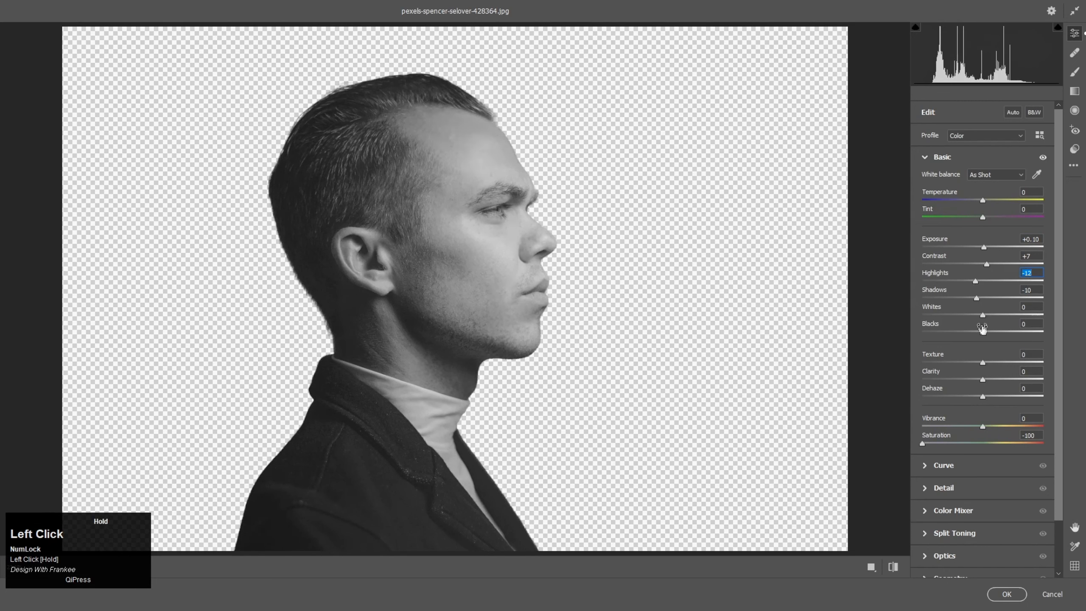
# Step: Set Whites to +10, Blacks to -10, Clarity to +9 and Texture to +3, apply the filter and collapse the layer's smart filter list
pyautogui.moveTo(983, 334); pyautogui.dragTo(991, 317)
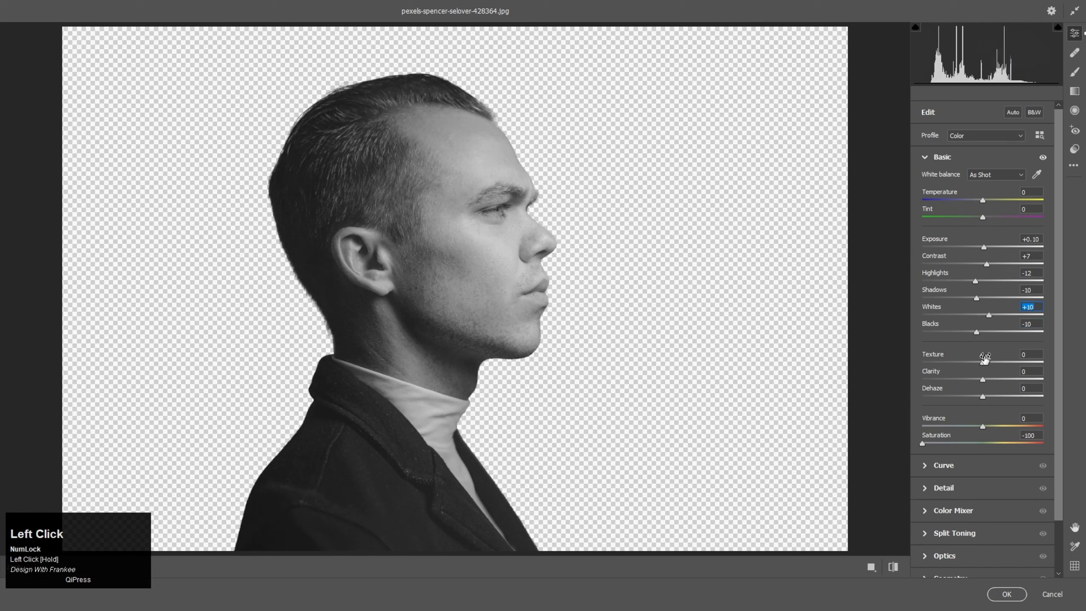
pyautogui.moveTo(981, 380); pyautogui.dragTo(984, 362)
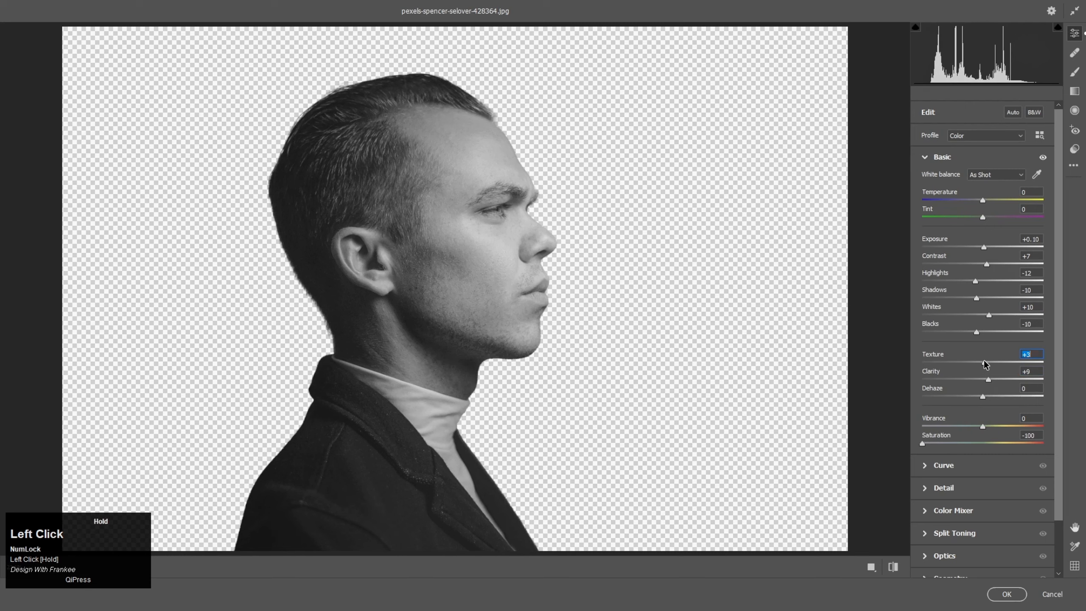
pyautogui.click(1006, 596)
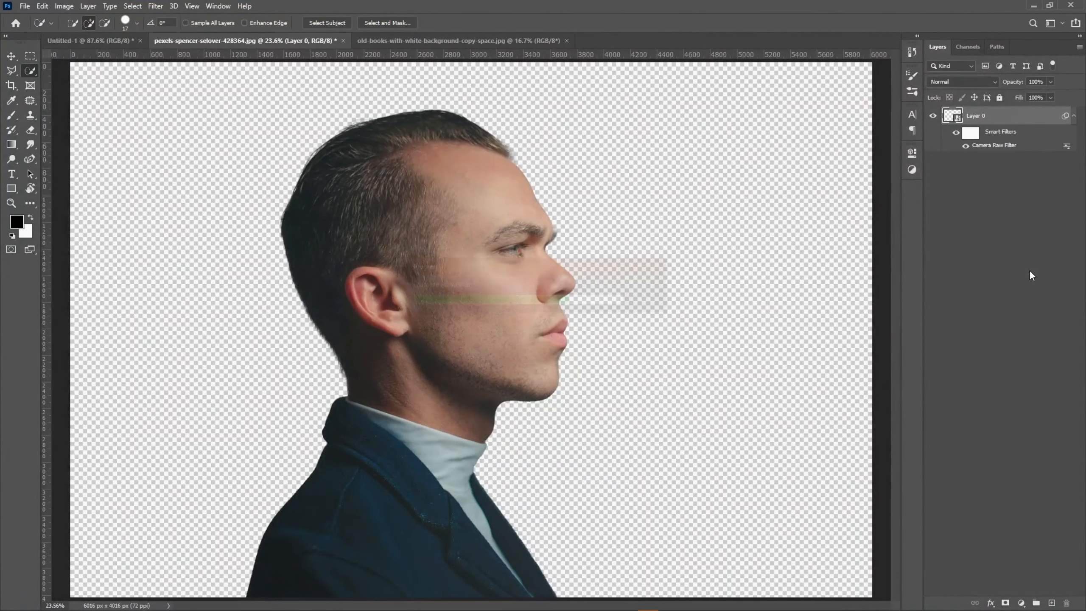
pyautogui.click(958, 133)
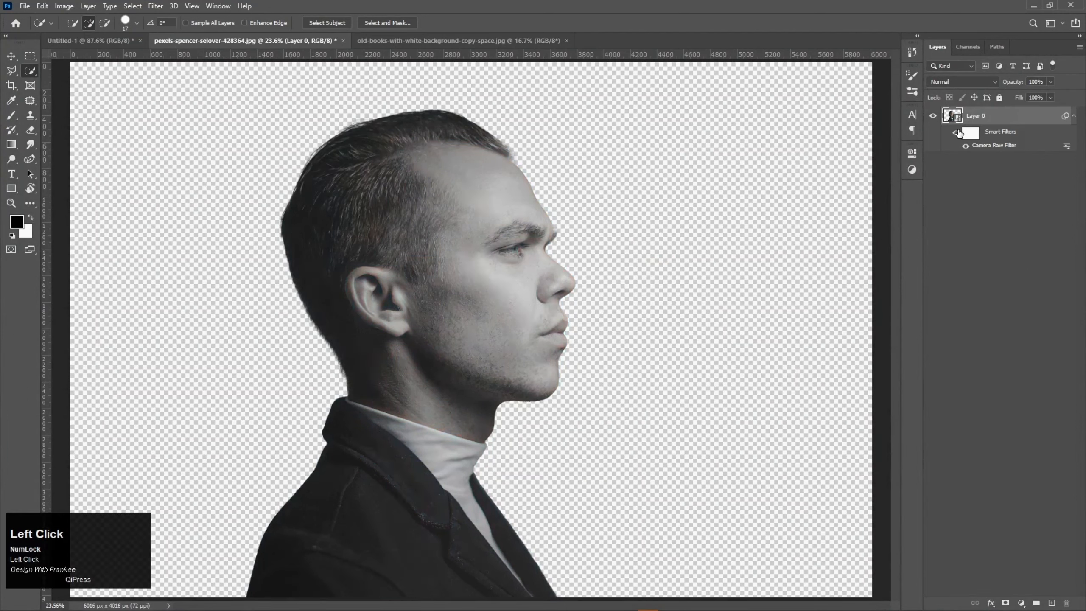
pyautogui.click(1073, 116)
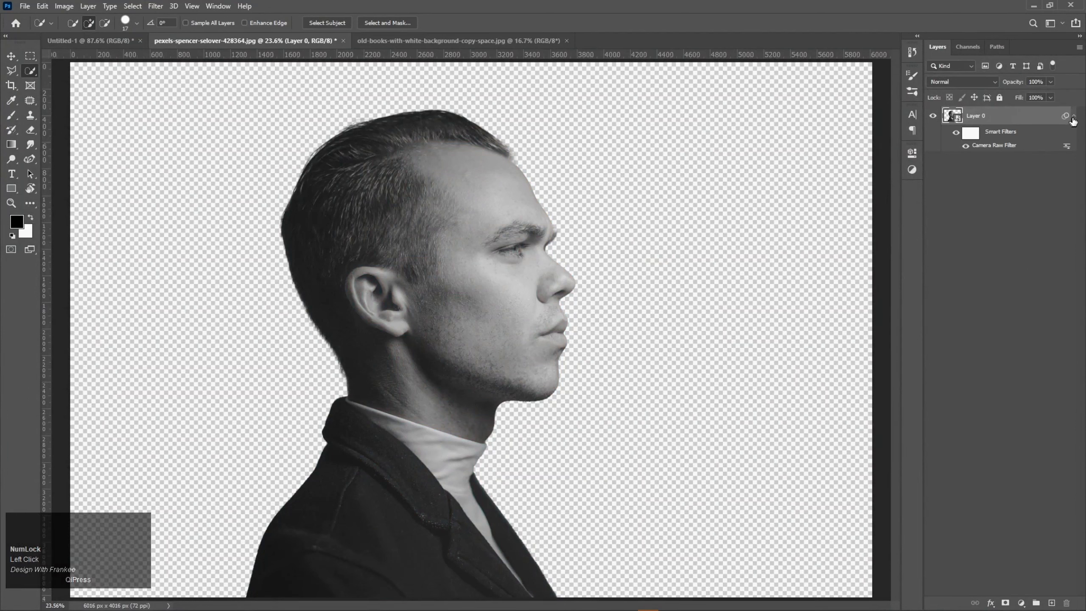
# Step: Bring the portrait layer into the Untitled-1 document and scale it down to 6.20% so the whole bust fits the canvas
pyautogui.press('v')
pyautogui.moveTo(1008, 120); pyautogui.dragTo(490, 318)
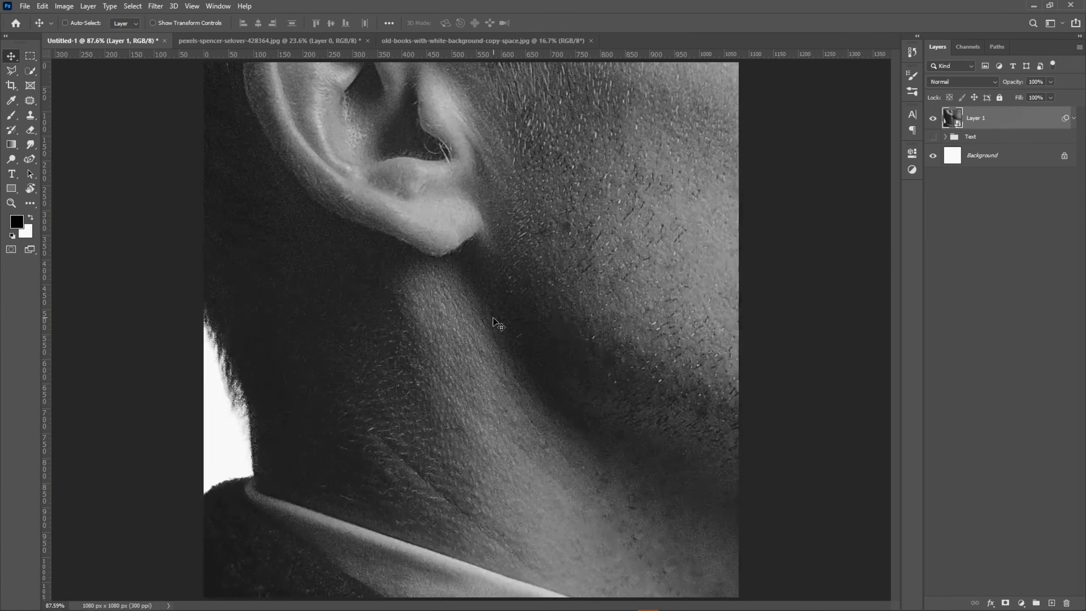
pyautogui.hotkey('ctrl', 't')
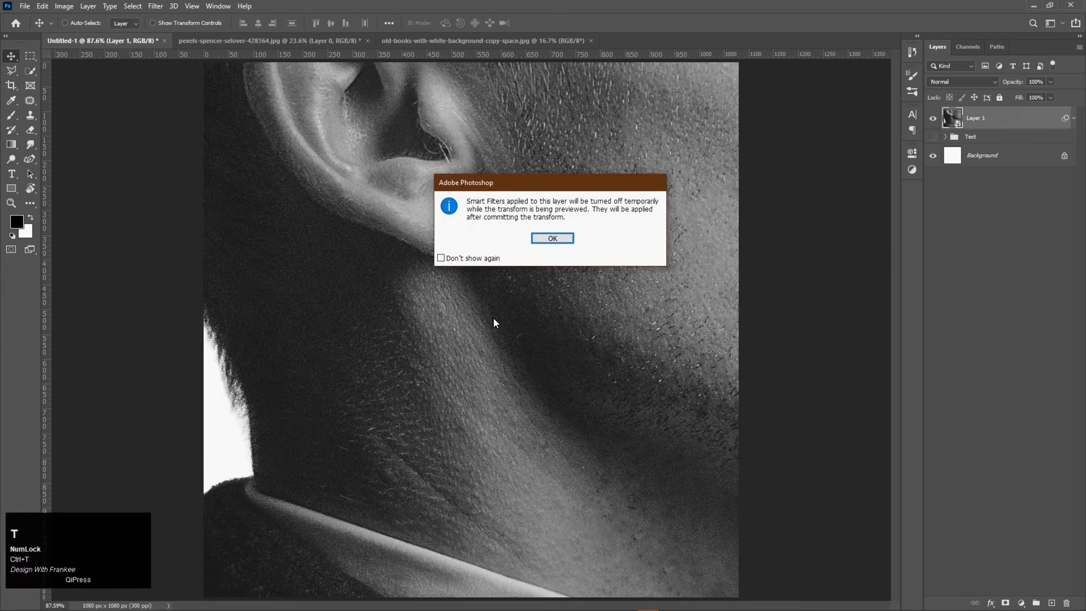
pyautogui.press('Return')
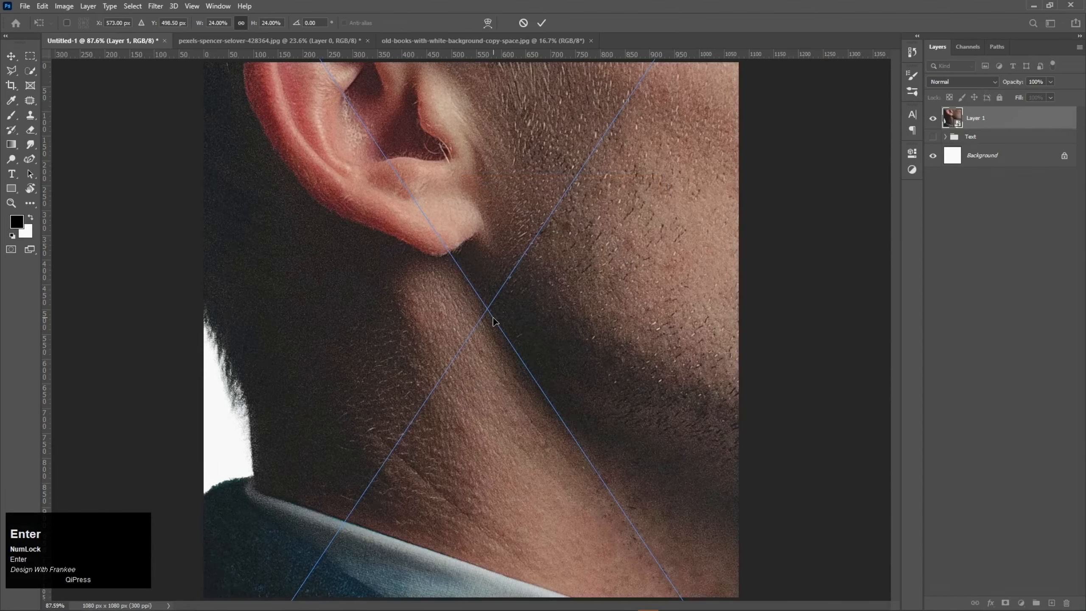
pyautogui.scroll(-4, 493, 321)
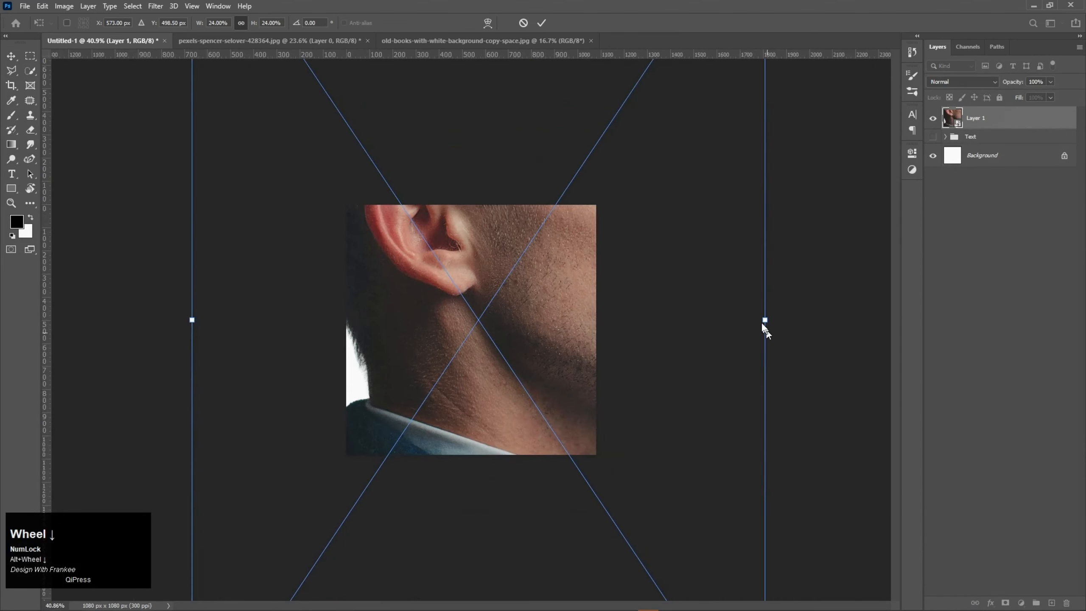
pyautogui.moveTo(765, 319); pyautogui.dragTo(511, 342)
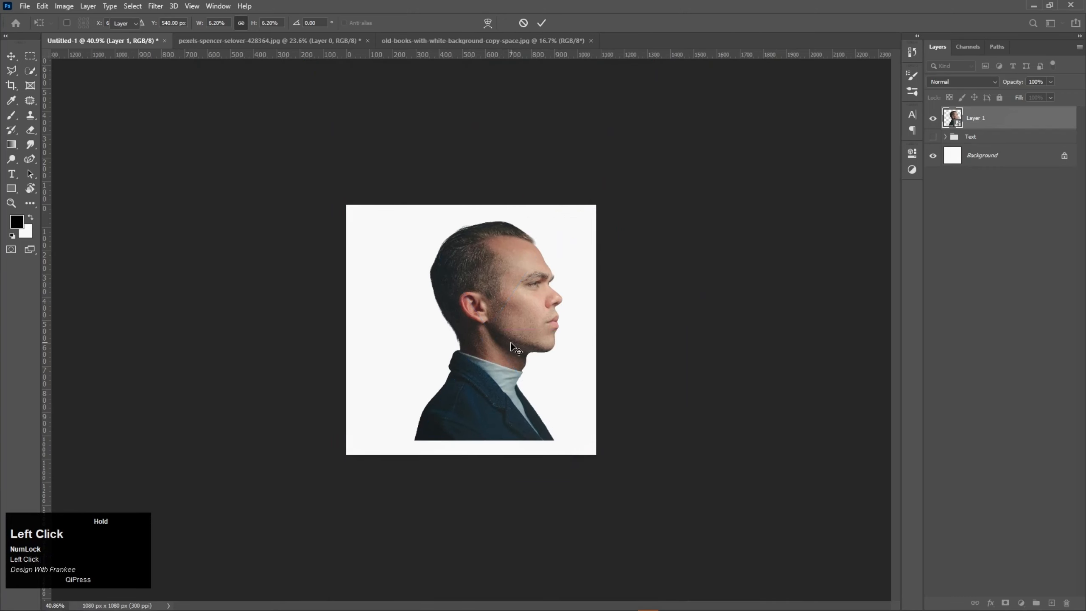
pyautogui.doubleClick(511, 344)
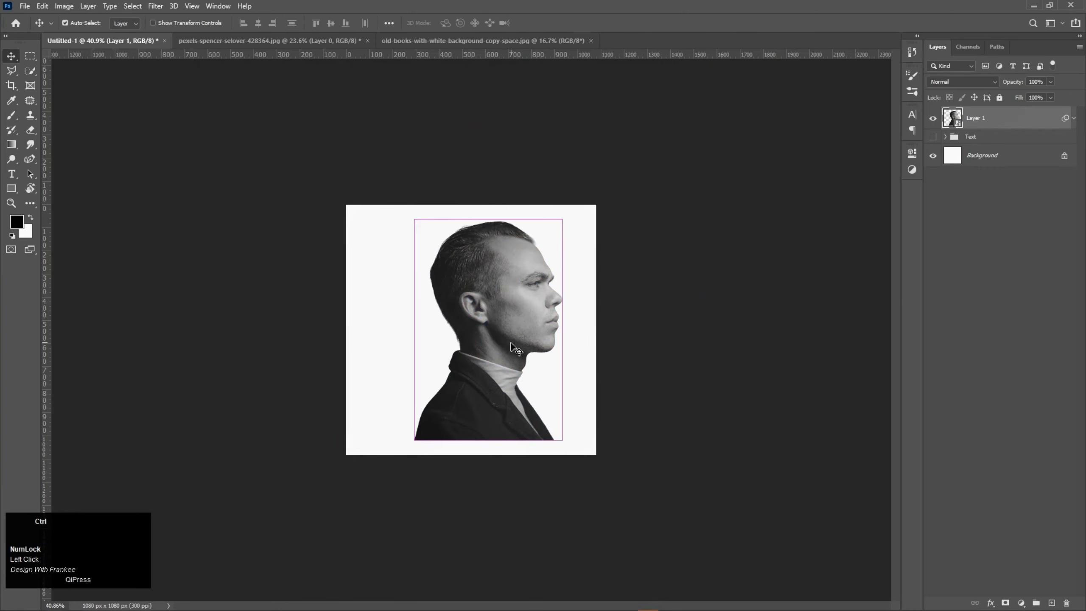
# Step: Reposition the bust slightly right of the canvas centre and scale it down a little more
pyautogui.hotkey('ctrl', '0')
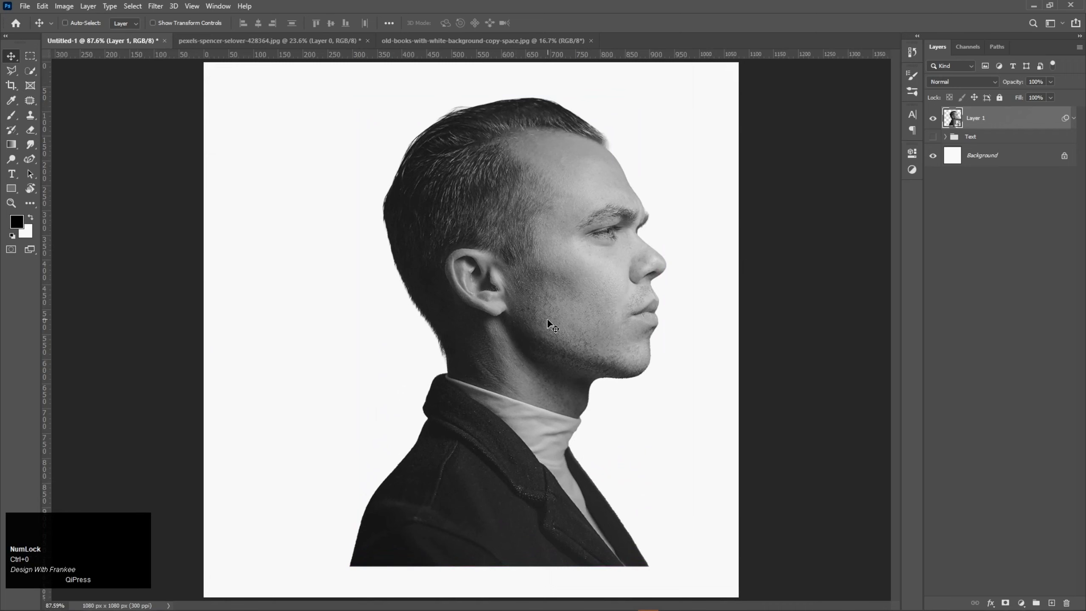
pyautogui.moveTo(552, 324)
pyautogui.mouseDown()
pyautogui.moveTo(558, 335)
pyautogui.moveTo(558, 322)
pyautogui.mouseUp()
pyautogui.hotkey('ctrl', 't')
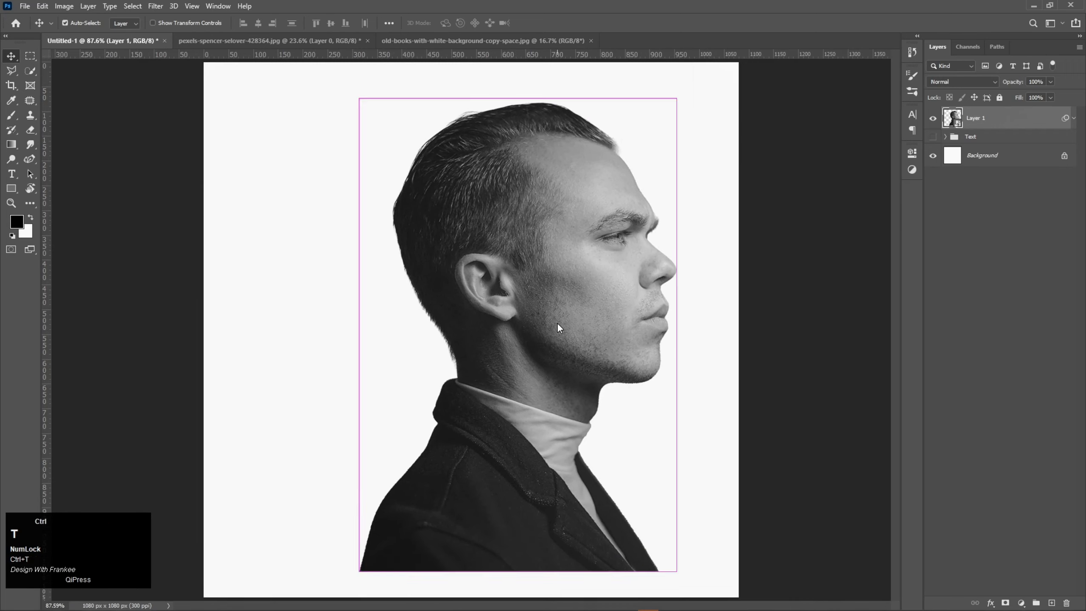
pyautogui.press('Return')
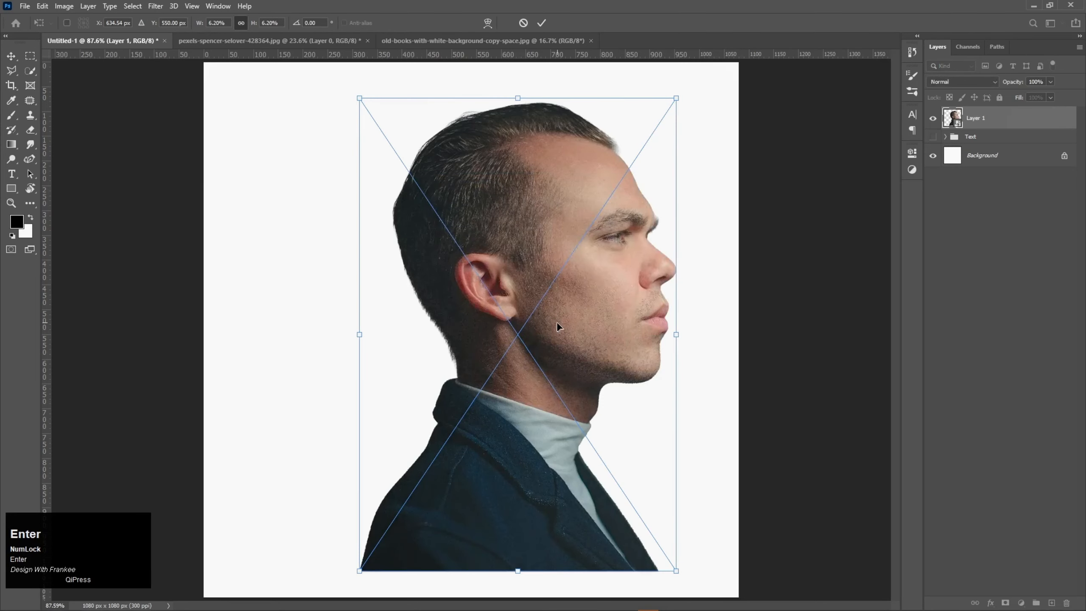
pyautogui.moveTo(676, 334); pyautogui.dragTo(663, 333)
pyautogui.moveTo(580, 333); pyautogui.dragTo(587, 339)
pyautogui.doubleClick(587, 339)
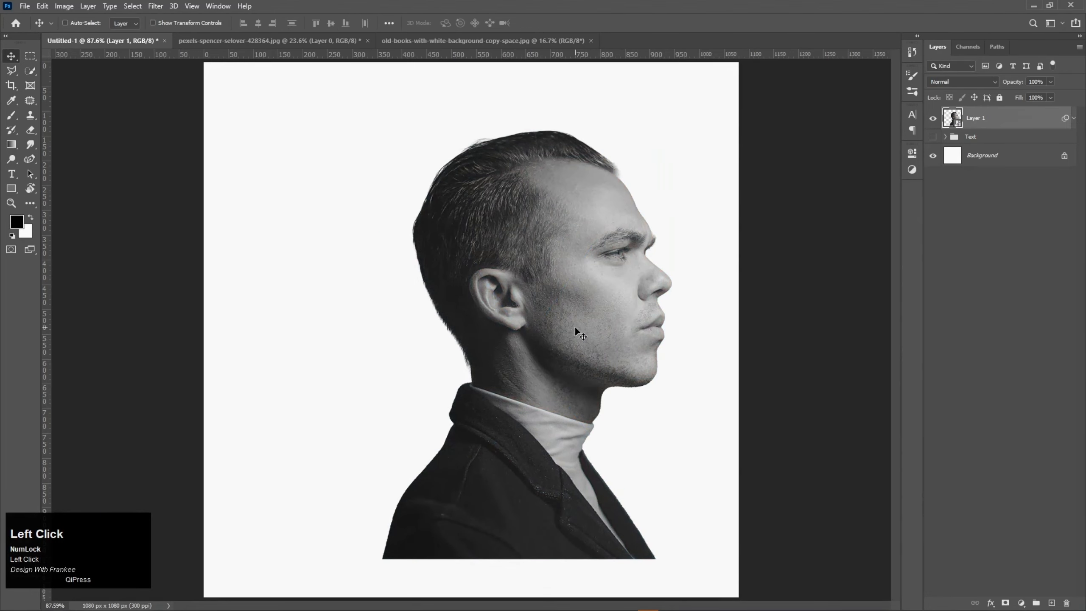
# Step: In the old-books image, place a horizontal guide at the stack's base and select all the books, including the second book's white page edges
pyautogui.click(502, 40)
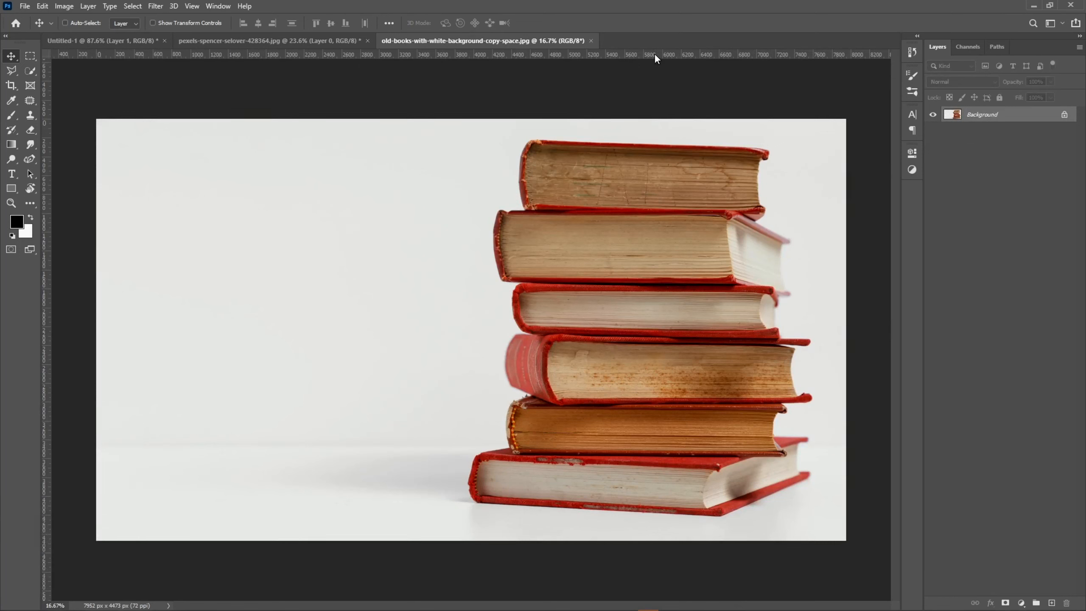
pyautogui.moveTo(657, 58); pyautogui.dragTo(660, 516)
pyautogui.click(30, 71)
pyautogui.click(327, 22)
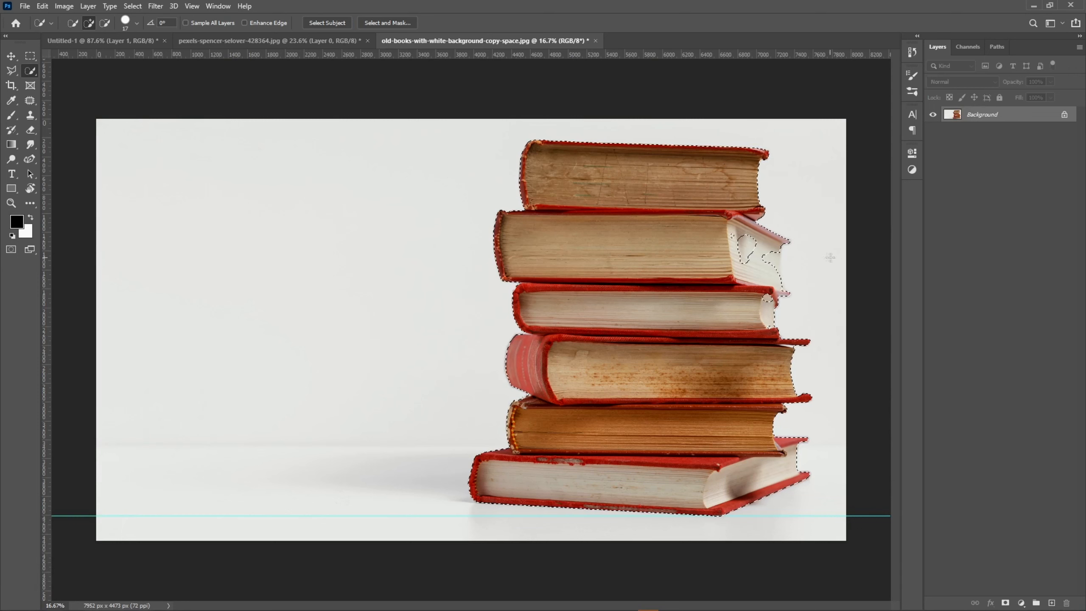
pyautogui.click(752, 243)
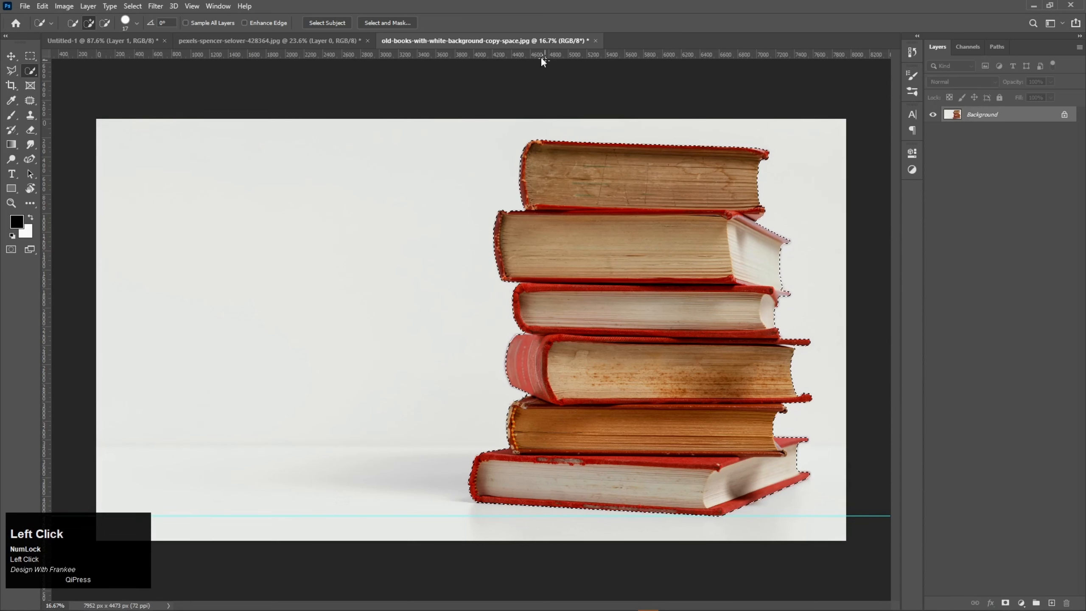
# Step: Open Select and Mask for the books and refine the selection edge around the spines of the middle books with the Refine Edge brush
pyautogui.click(383, 23)
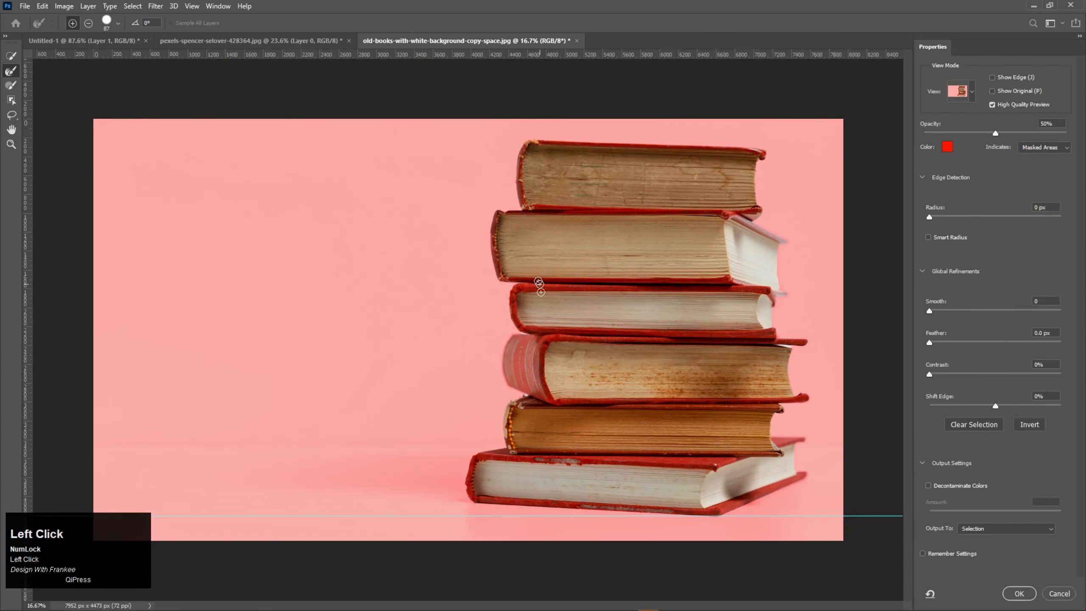
pyautogui.click(12, 72)
pyautogui.keyDown('alt'); pyautogui.scroll(3, 552, 285); pyautogui.keyUp('alt')
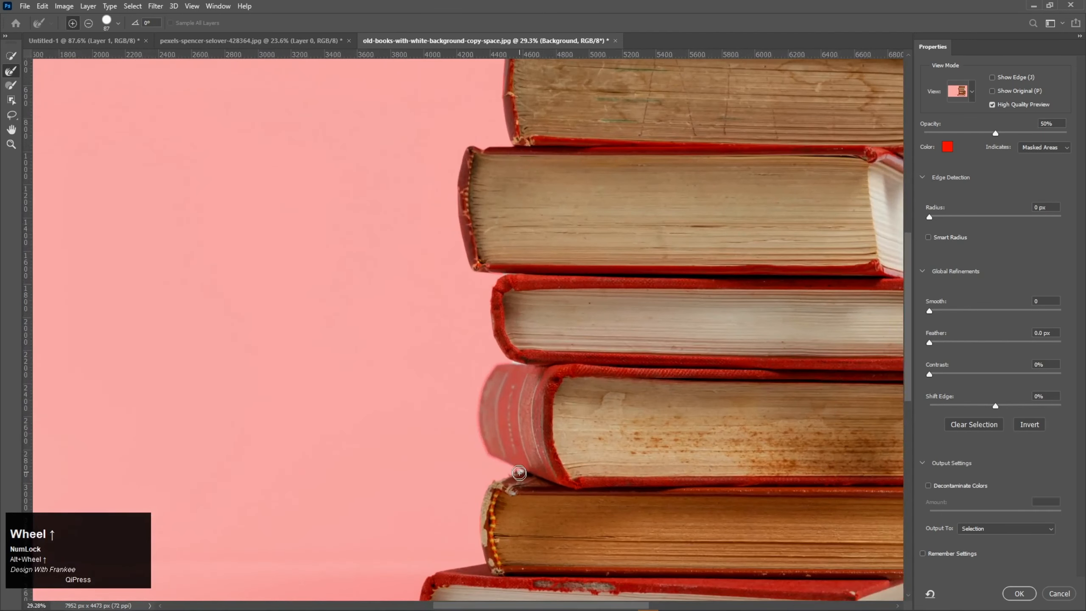
pyautogui.click(522, 472)
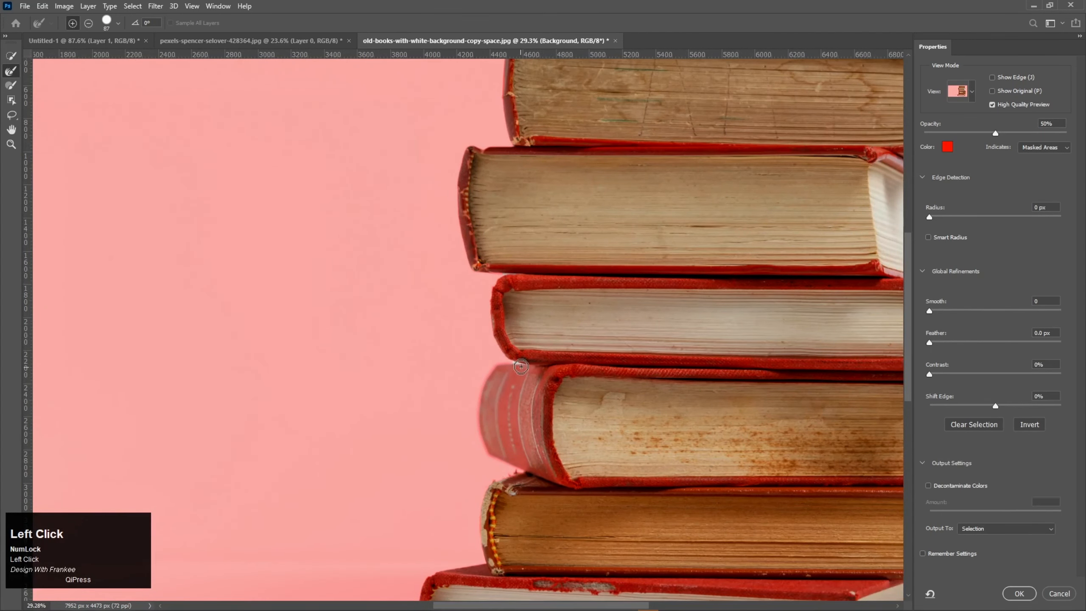
pyautogui.moveTo(521, 363)
pyautogui.mouseDown()
pyautogui.moveTo(498, 357)
pyautogui.moveTo(562, 208)
pyautogui.mouseUp()
pyautogui.moveTo(507, 277); pyautogui.dragTo(505, 277)
pyautogui.click(502, 280)
# Step: Refine the edge at the fore-edge corner of the fourth book from the top and accept the books selection
pyautogui.press('space')
pyautogui.moveTo(671, 182)
pyautogui.mouseDown()
pyautogui.moveTo(431, 310)
pyautogui.moveTo(378, 274)
pyautogui.moveTo(364, 172)
pyautogui.moveTo(376, 148)
pyautogui.mouseUp()
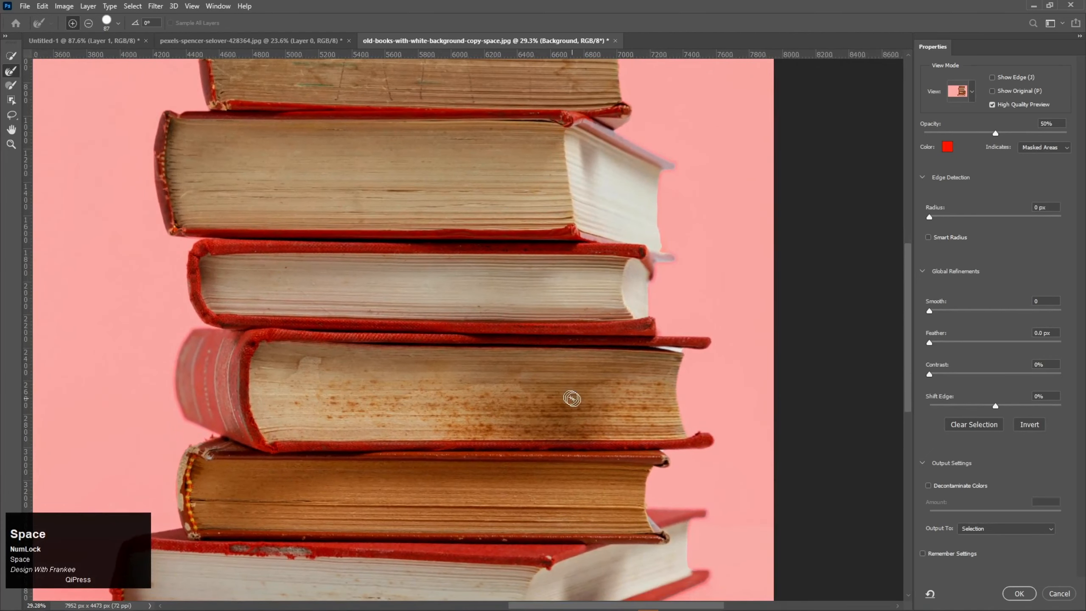
pyautogui.click(669, 450)
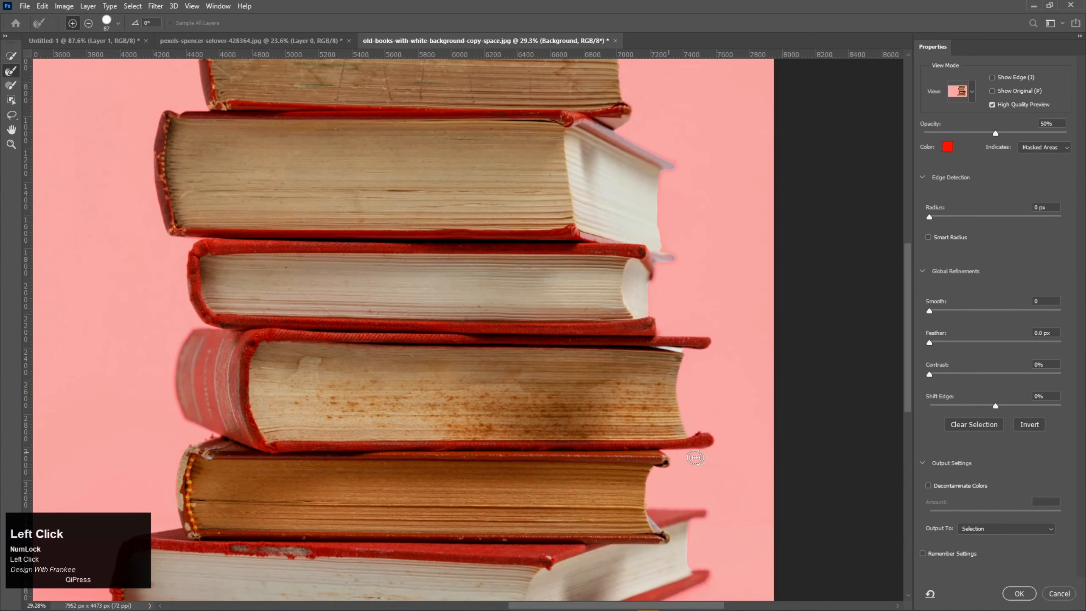
pyautogui.press('space')
pyautogui.moveTo(654, 473); pyautogui.dragTo(708, 327)
pyautogui.click(1014, 594)
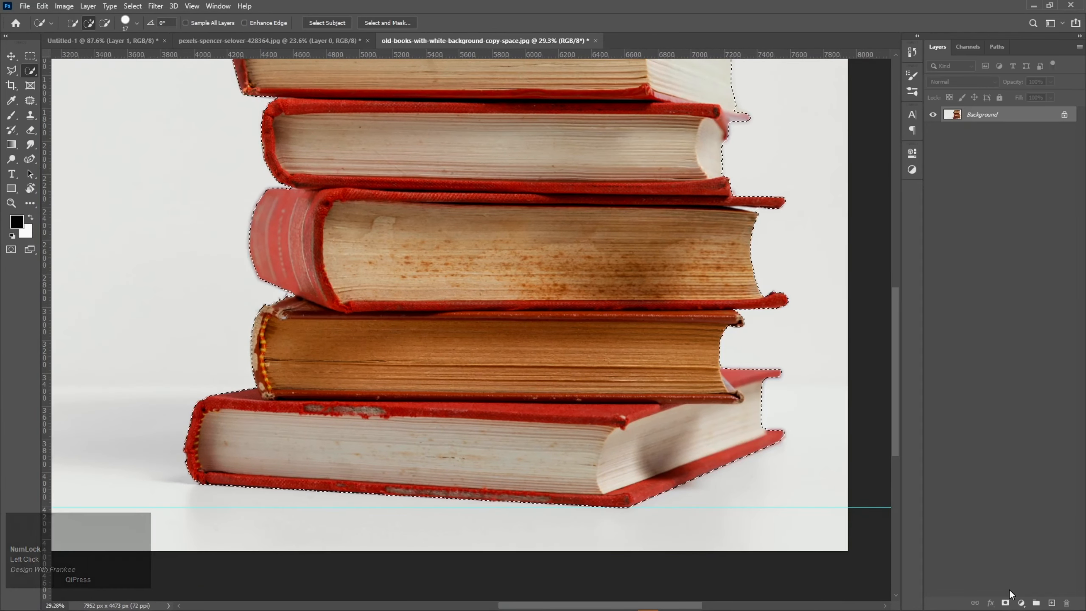
# Step: Mask out the background around the selected books with a layer mask and convert the layer to a smart object
pyautogui.hotkey('ctrl', '0')
pyautogui.click(1006, 602)
pyautogui.press('v')
pyautogui.click(727, 283)
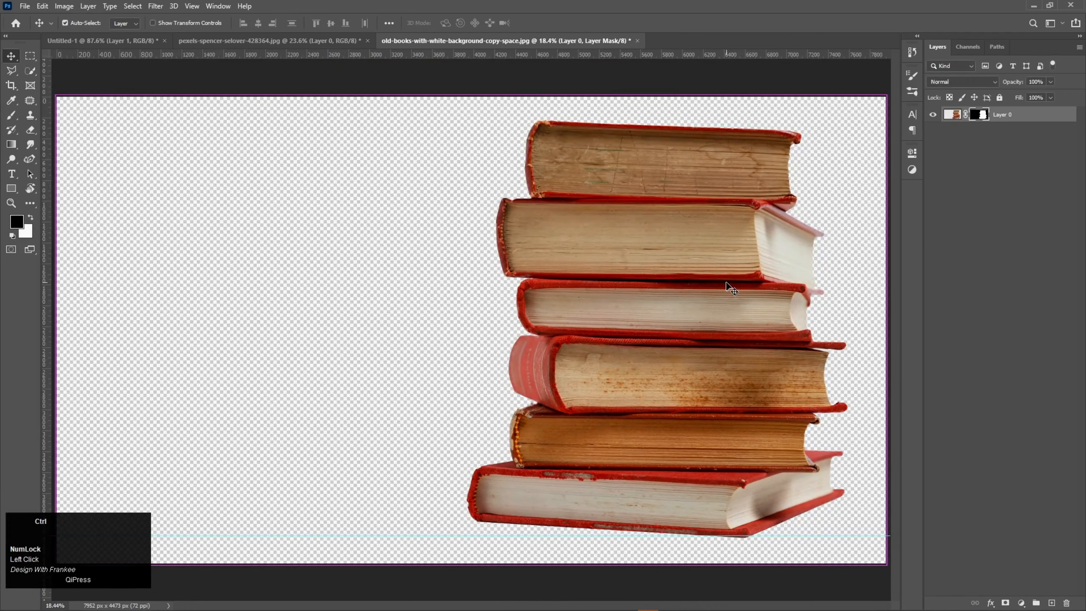
pyautogui.hotkey('ctrl', 'z')
pyautogui.rightClick(1018, 121)
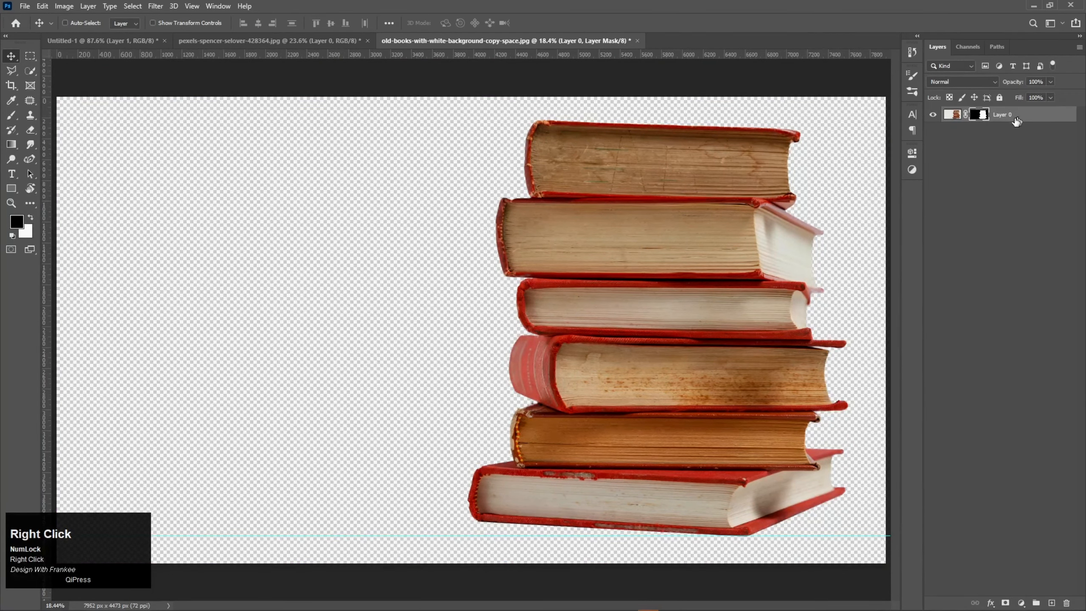
pyautogui.click(977, 268)
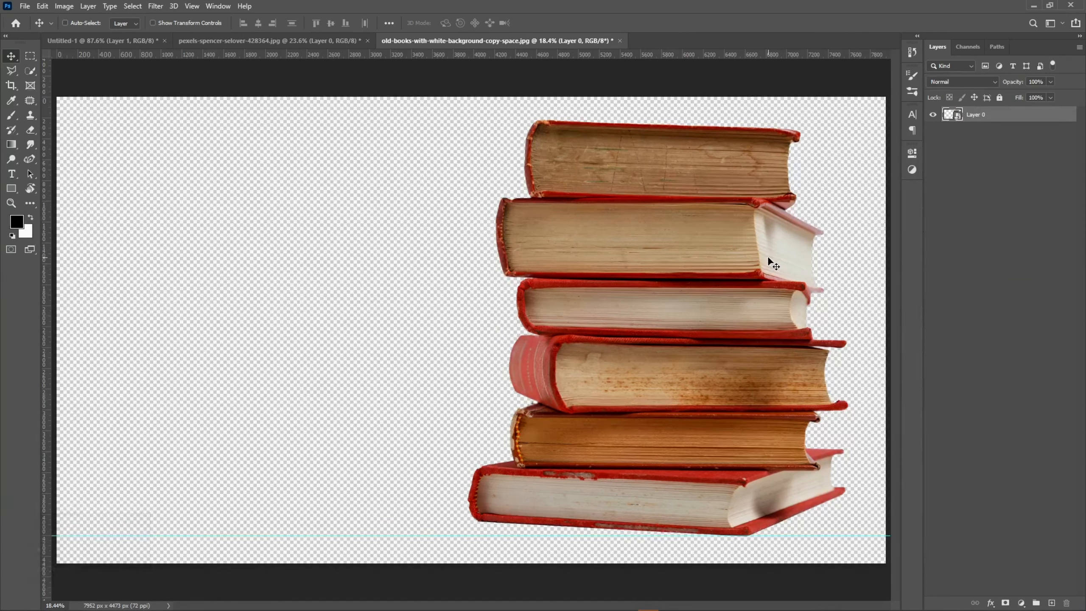
# Step: Rotate the book stack to about -3.9°, align its base with the horizontal guide, and hide the guide
pyautogui.hotkey('ctrl', 't')
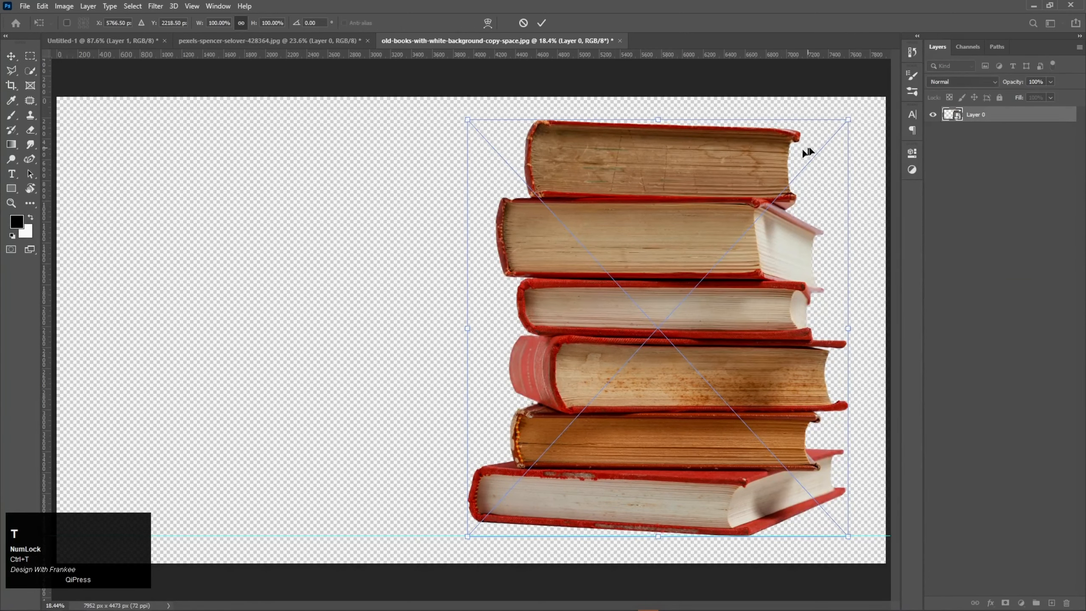
pyautogui.moveTo(861, 112); pyautogui.dragTo(837, 102)
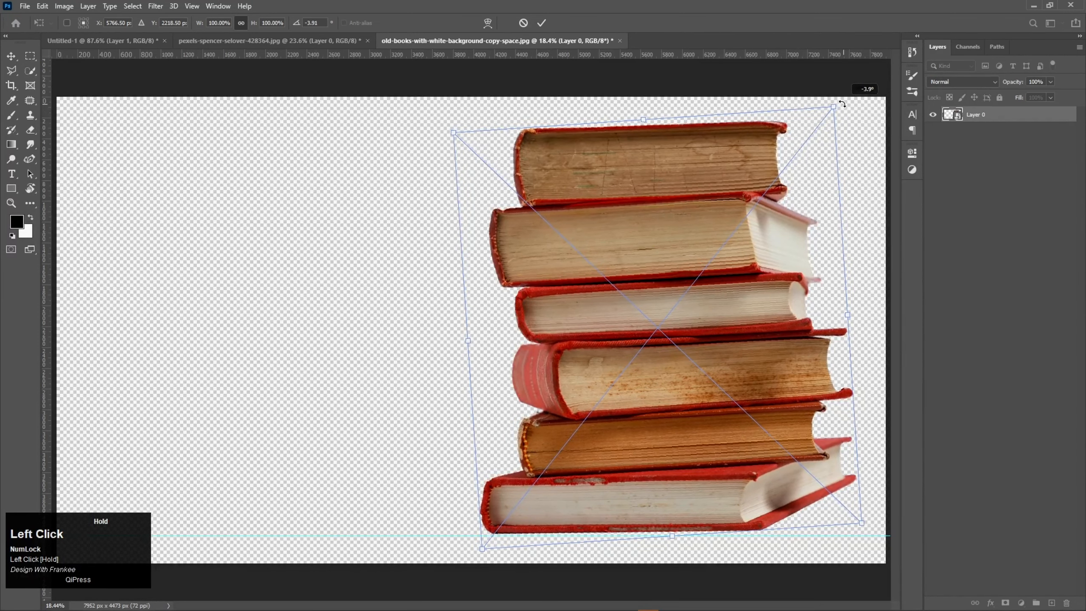
pyautogui.moveTo(656, 256); pyautogui.dragTo(654, 256)
pyautogui.doubleClick(646, 232)
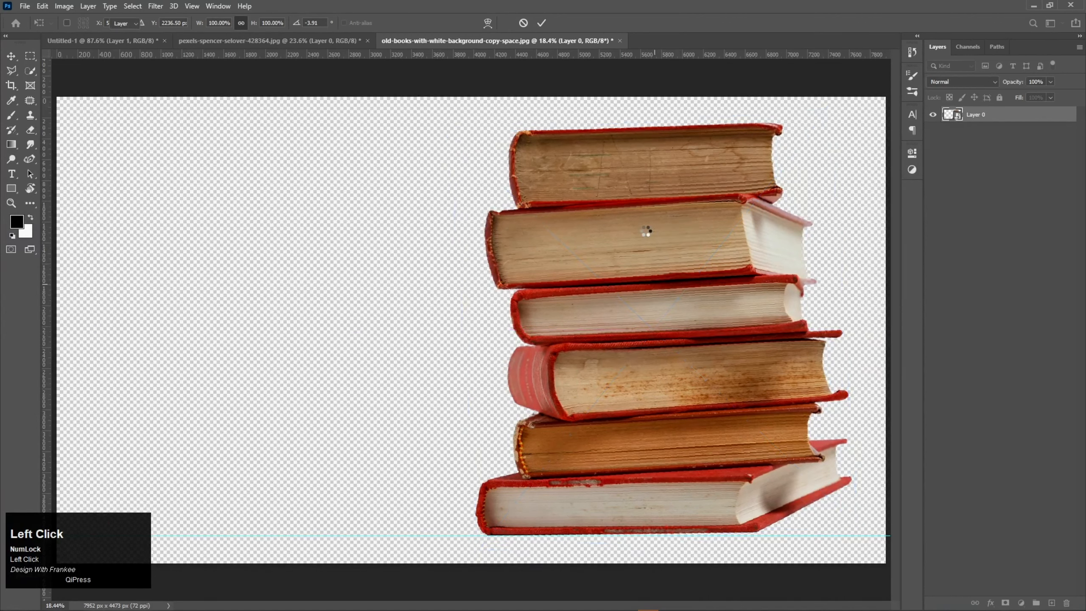
pyautogui.hotkey('ctrl', 'h')
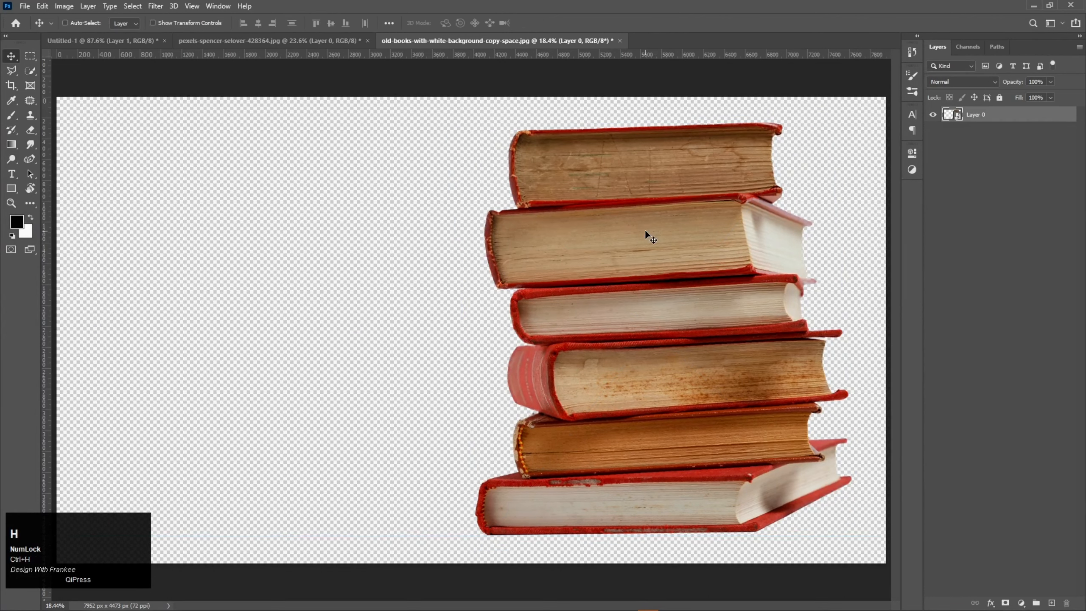
# Step: Bring the books layer into the Untitled-1 composite and scale it to about 4.7%, placing it over the back of the man's head
pyautogui.moveTo(977, 115); pyautogui.dragTo(367, 350)
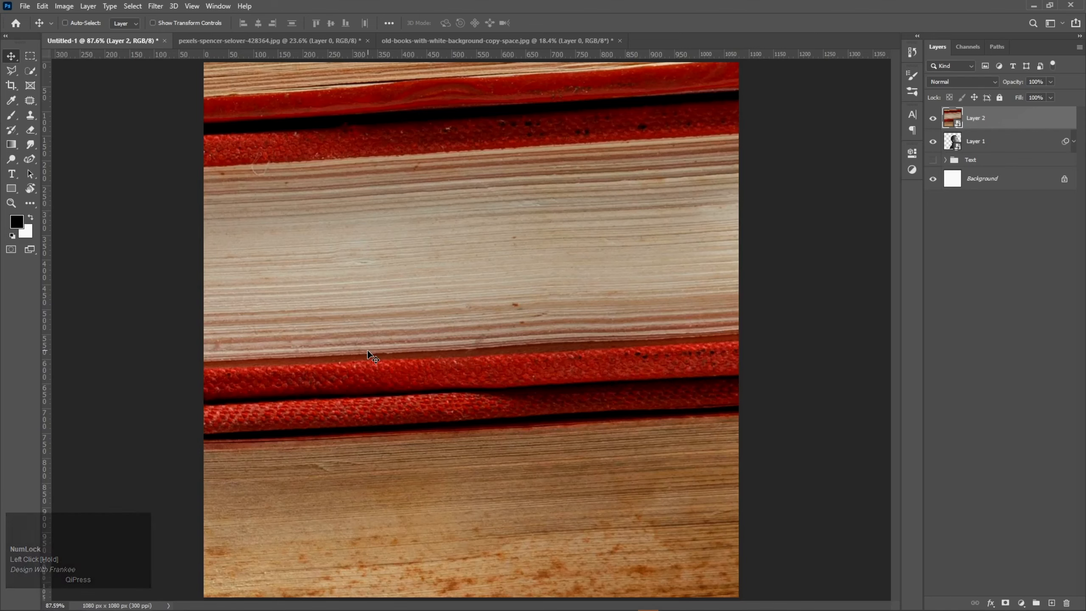
pyautogui.hotkey('ctrl', 't')
pyautogui.scroll(-4, 479, 355)
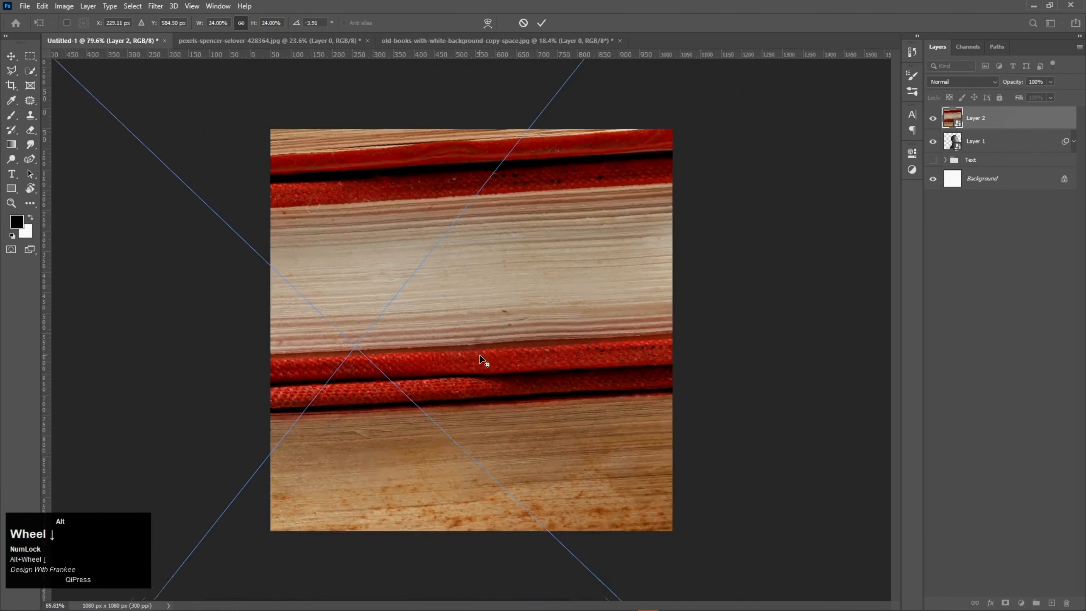
pyautogui.click(821, 312)
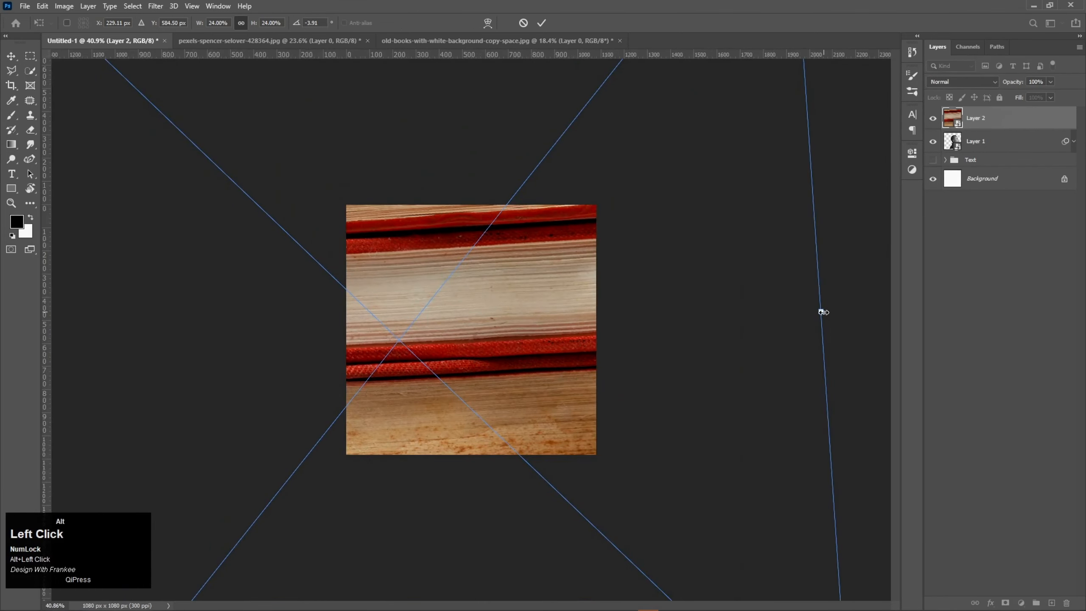
pyautogui.moveTo(821, 312); pyautogui.dragTo(445, 370)
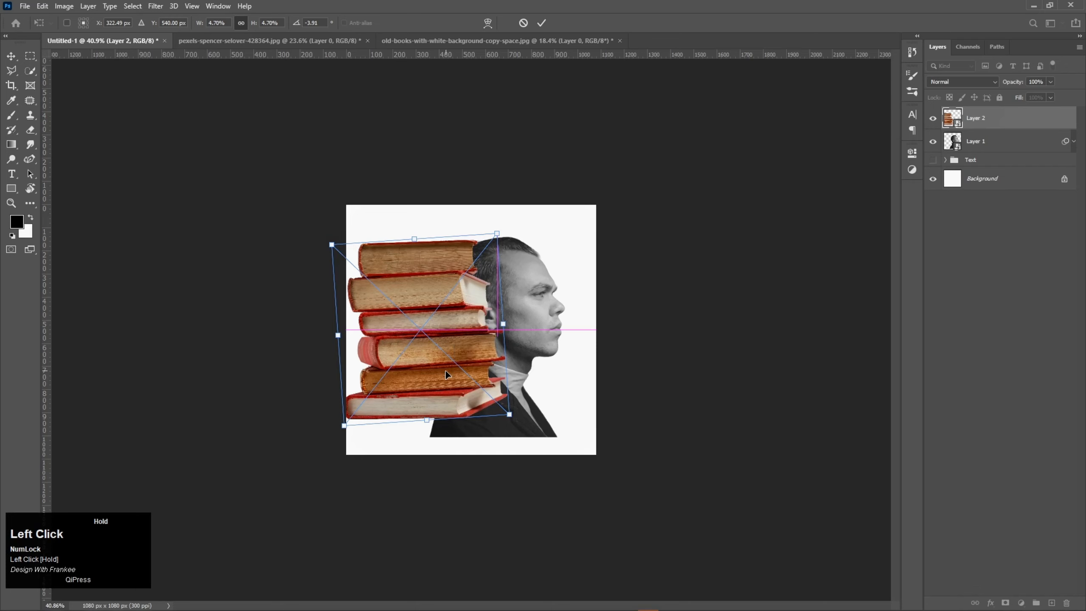
pyautogui.doubleClick(446, 370)
pyautogui.hotkey('ctrl', '0')
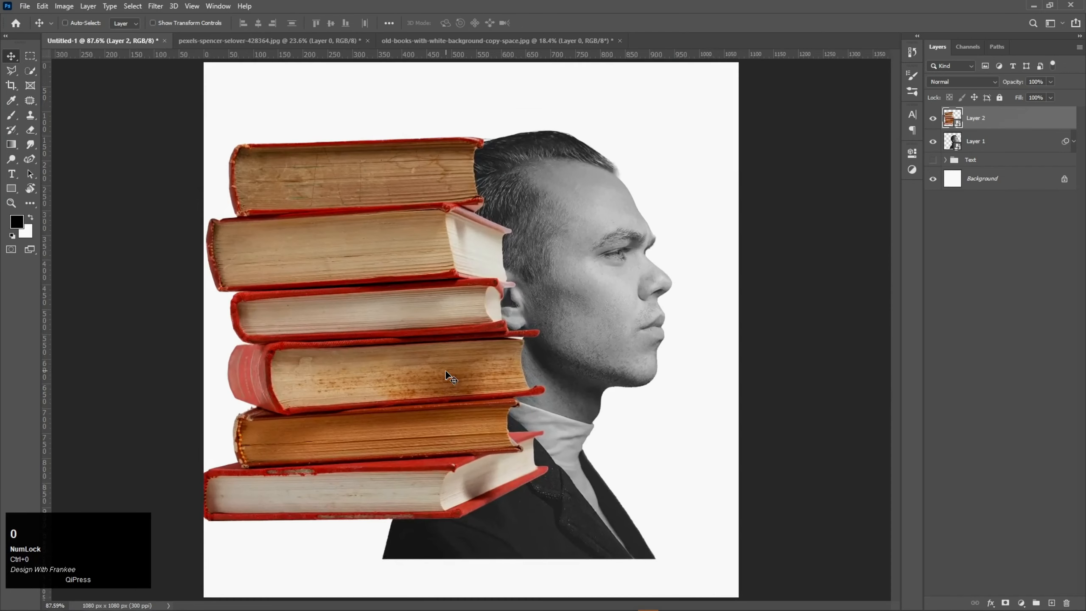
# Step: Scale the book stack to about 4.47% and shift it slightly right over the head
pyautogui.hotkey('ctrl', 't')
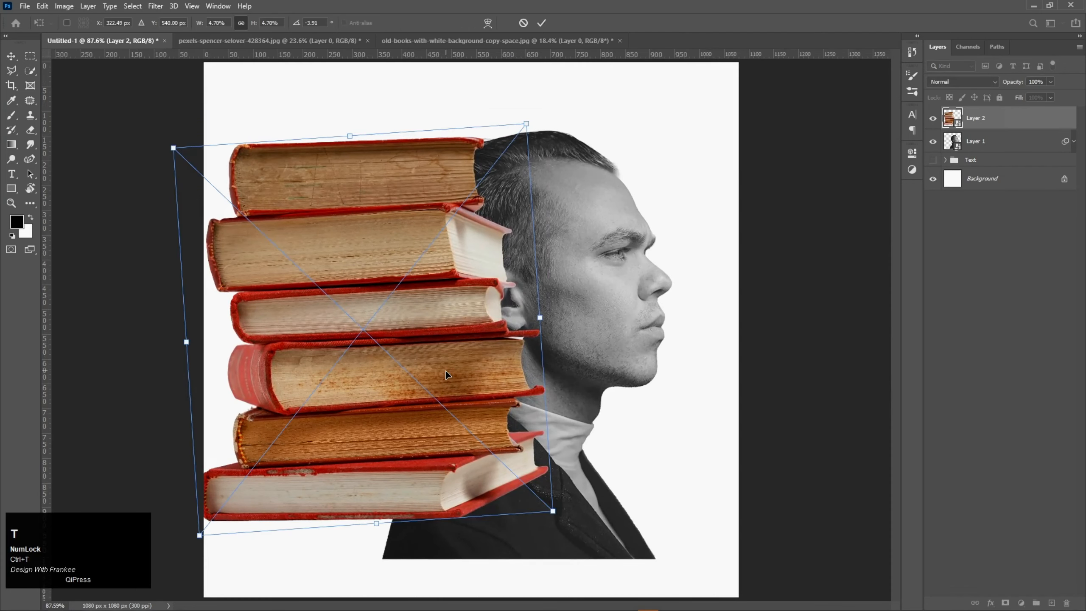
pyautogui.moveTo(540, 320); pyautogui.dragTo(530, 319)
pyautogui.moveTo(430, 360)
pyautogui.mouseDown()
pyautogui.moveTo(419, 369)
pyautogui.moveTo(429, 361)
pyautogui.mouseUp()
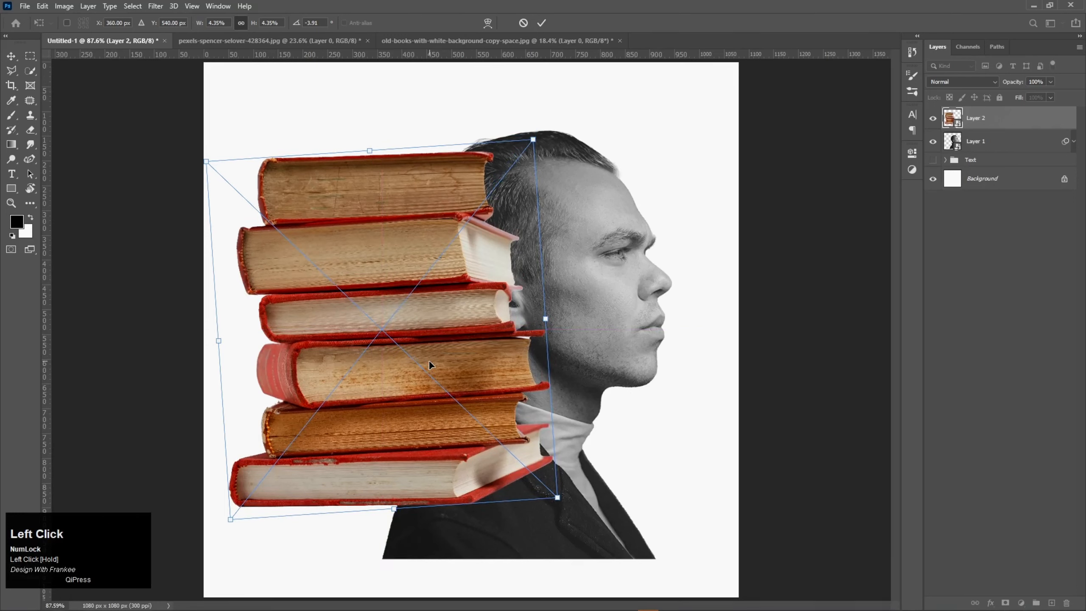
pyautogui.moveTo(546, 318); pyautogui.dragTo(549, 319)
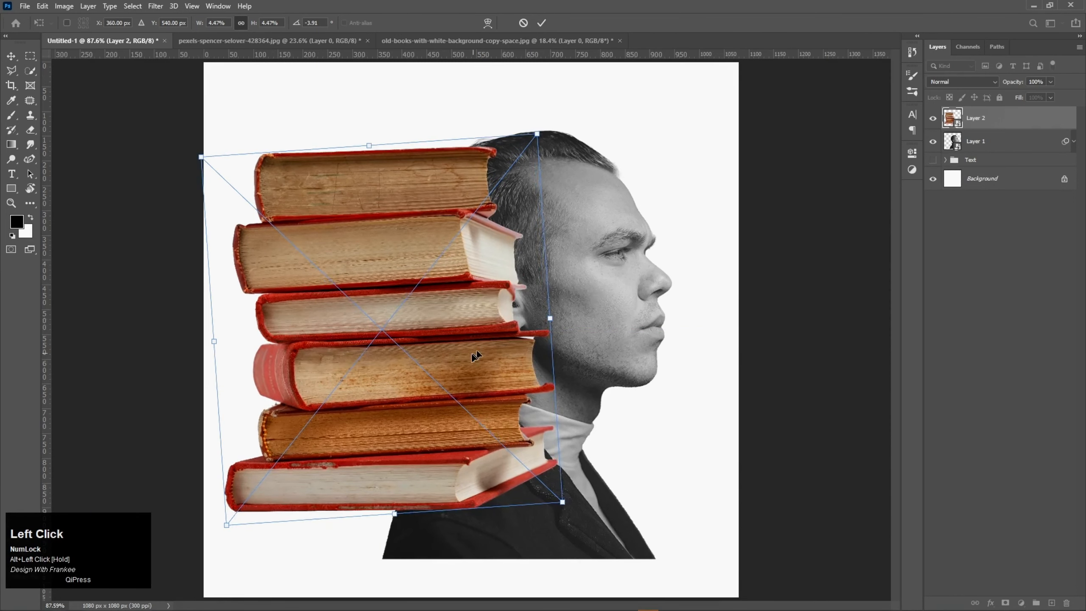
pyautogui.doubleClick(552, 317)
# Step: Scale the books and portrait layers together to about 88.65% and centre them horizontally on the canvas
pyautogui.keyDown('shift'); pyautogui.click(979, 141); pyautogui.keyUp('shift')
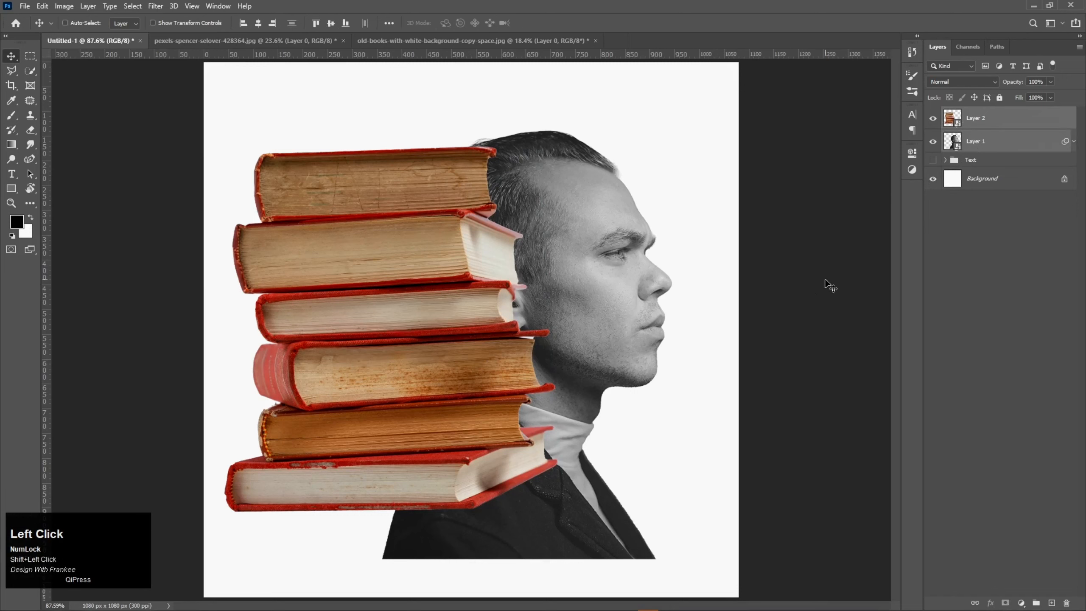
pyautogui.hotkey('ctrl', 't')
pyautogui.press('Return')
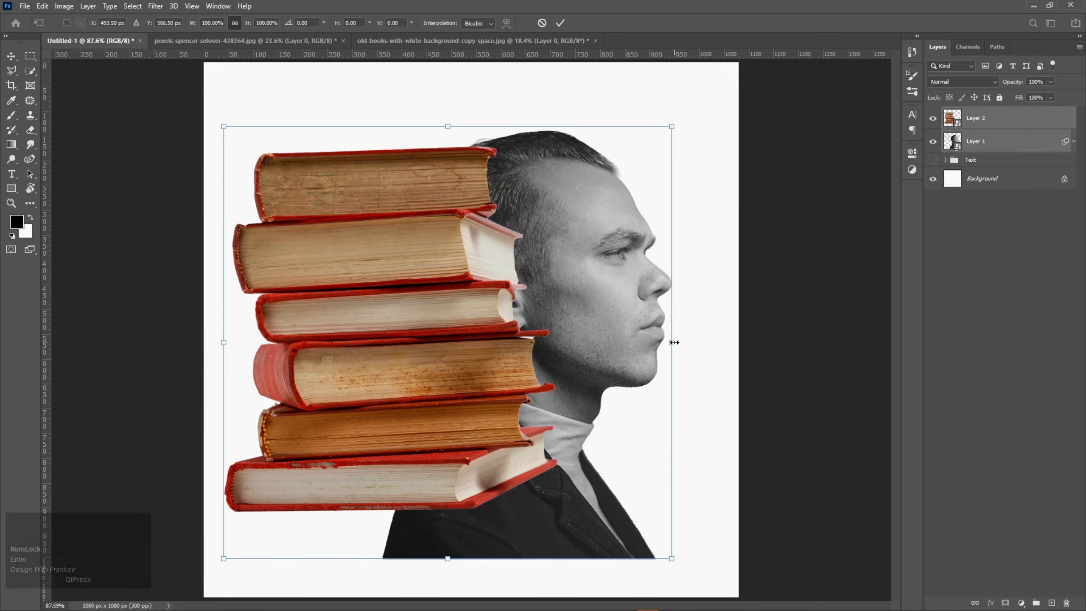
pyautogui.moveTo(673, 342); pyautogui.dragTo(648, 349)
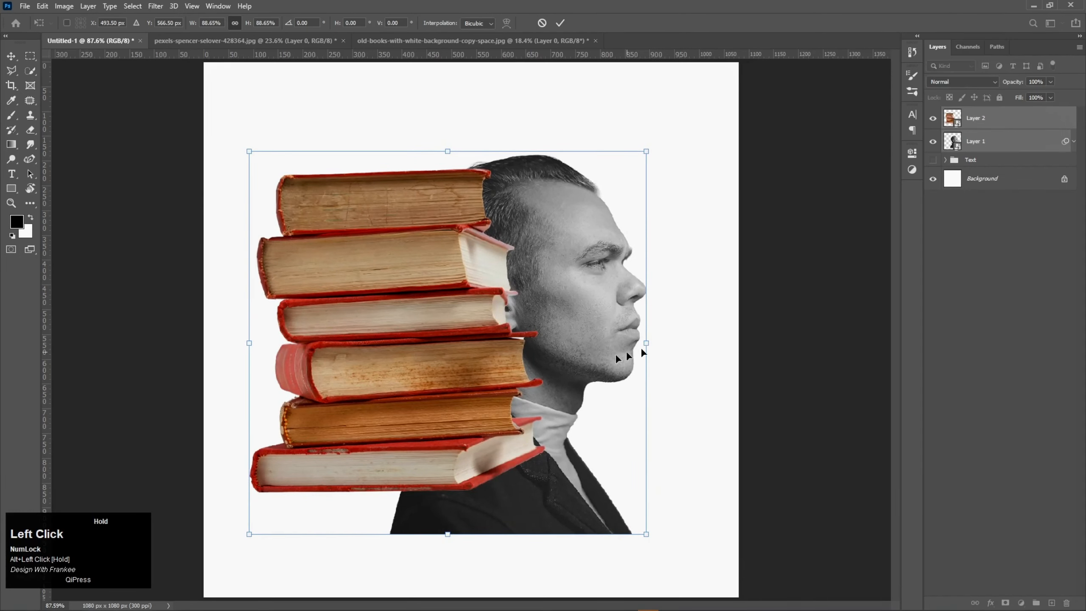
pyautogui.moveTo(490, 391); pyautogui.dragTo(510, 392)
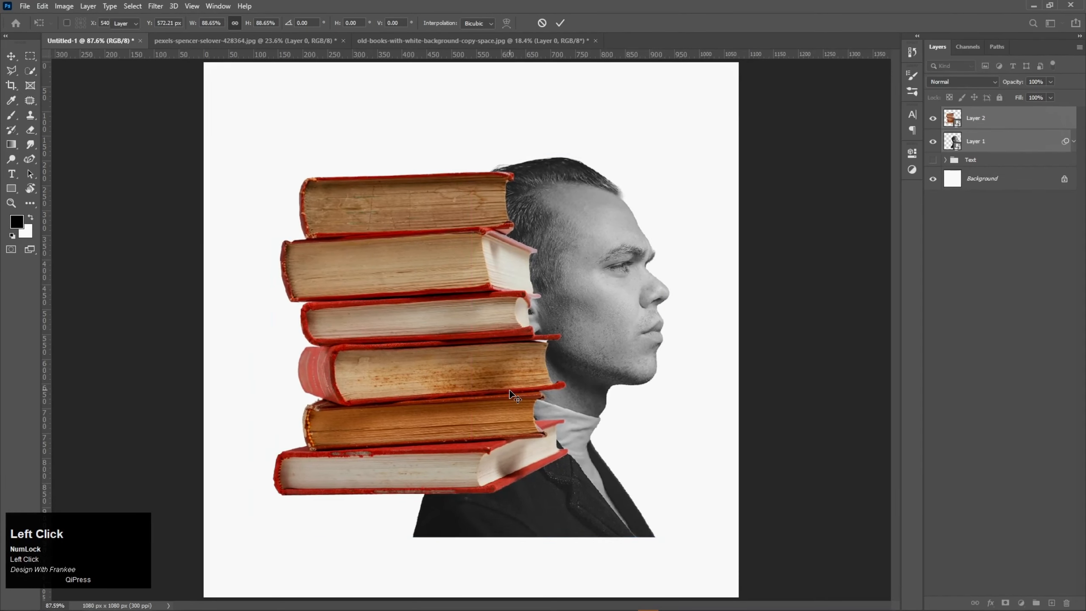
# Step: Duplicate the portrait layer, place the copy above the books layer, and hide the copy
pyautogui.click(1020, 142)
pyautogui.moveTo(1006, 147); pyautogui.dragTo(1050, 596)
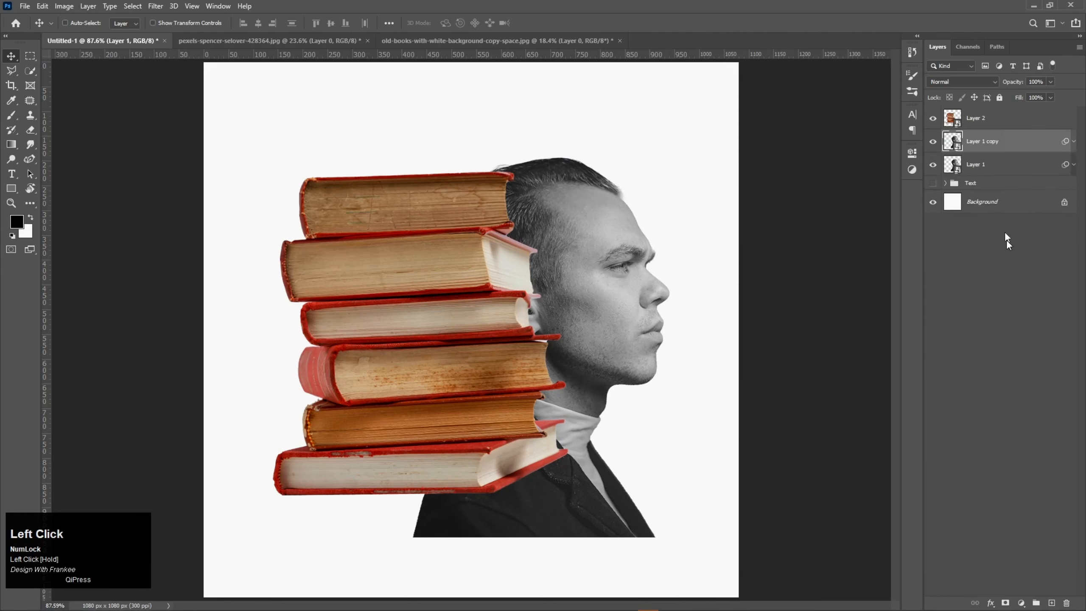
pyautogui.moveTo(1006, 141); pyautogui.dragTo(1004, 118)
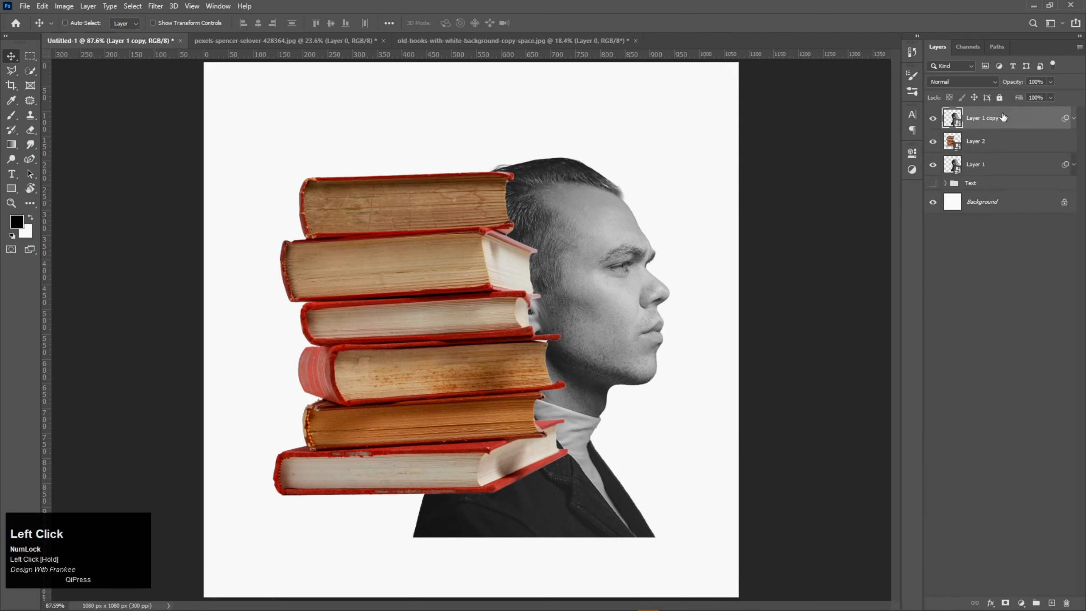
pyautogui.click(933, 118)
# Step: Enlarge the books layer to about 4.23% and position it over the back of the head at about X 422 px, Y 572 px
pyautogui.click(978, 142)
pyautogui.moveTo(438, 348); pyautogui.dragTo(446, 353)
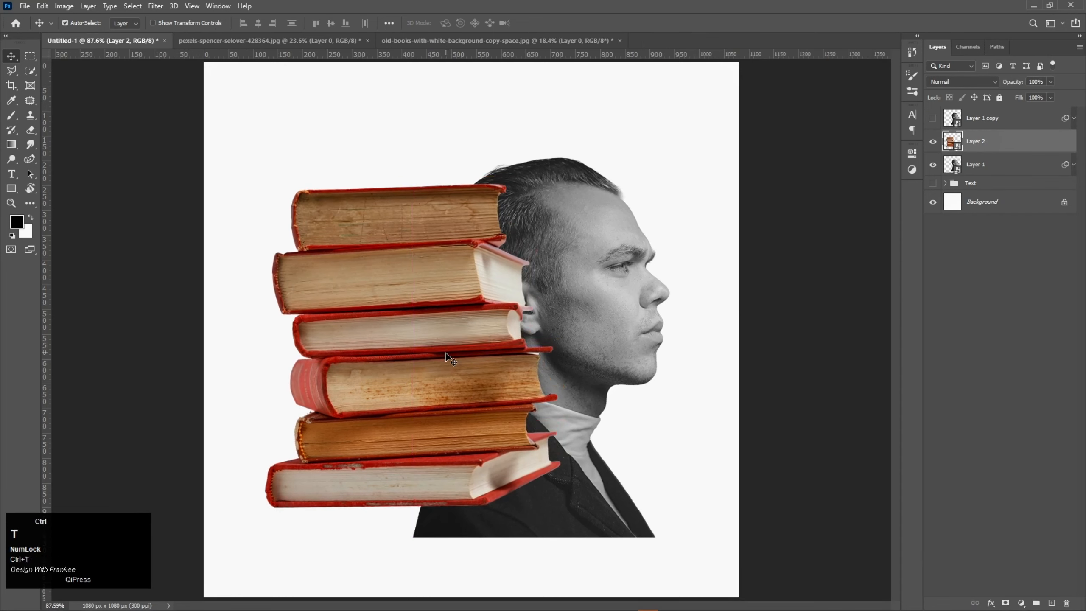
pyautogui.hotkey('ctrl', 't')
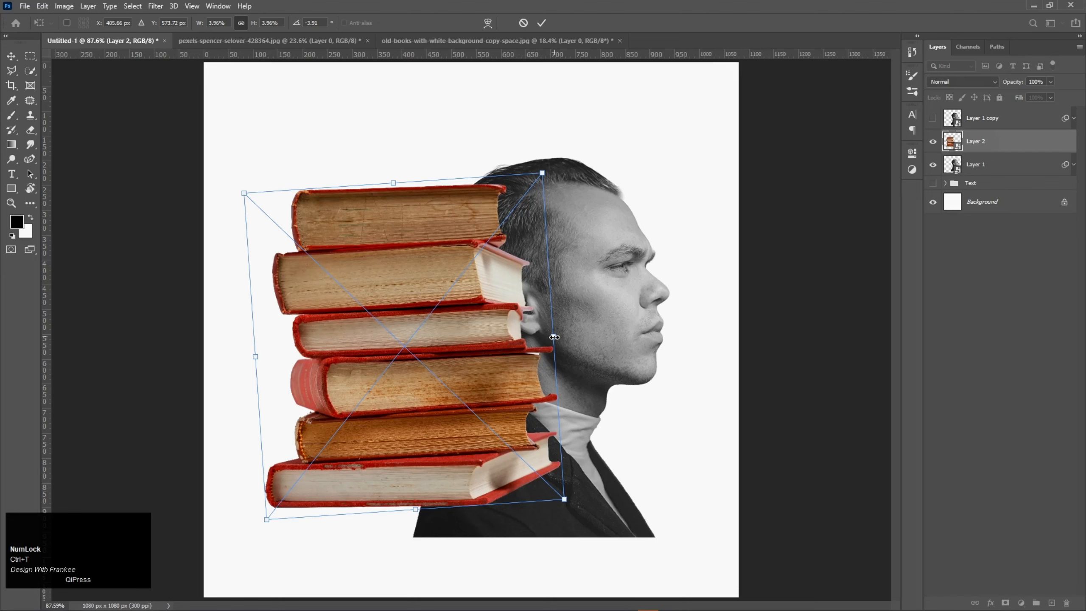
pyautogui.moveTo(554, 338); pyautogui.dragTo(564, 339)
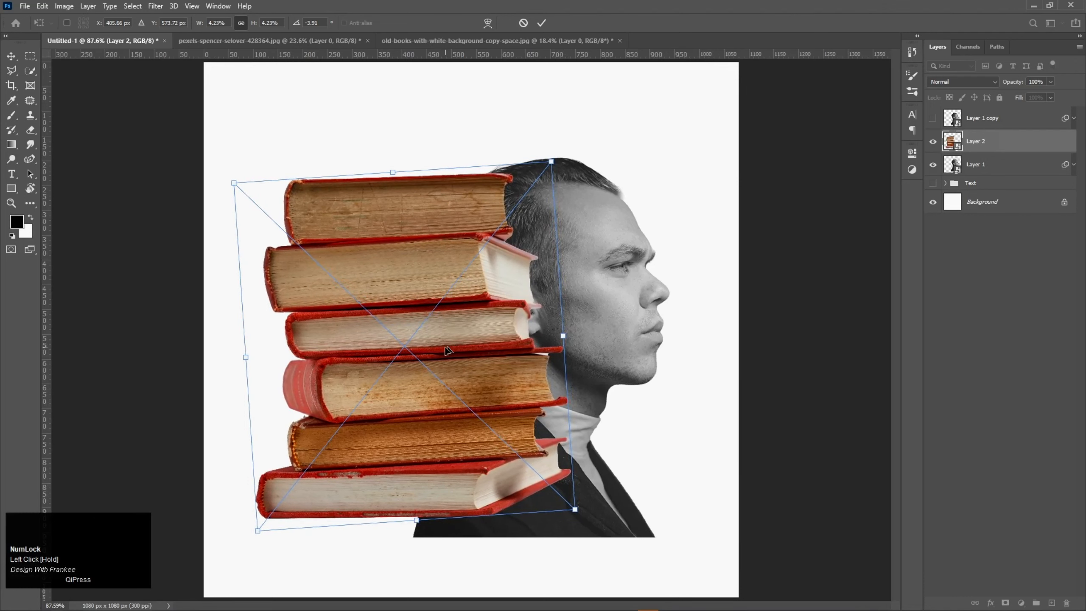
pyautogui.moveTo(448, 350); pyautogui.dragTo(451, 351)
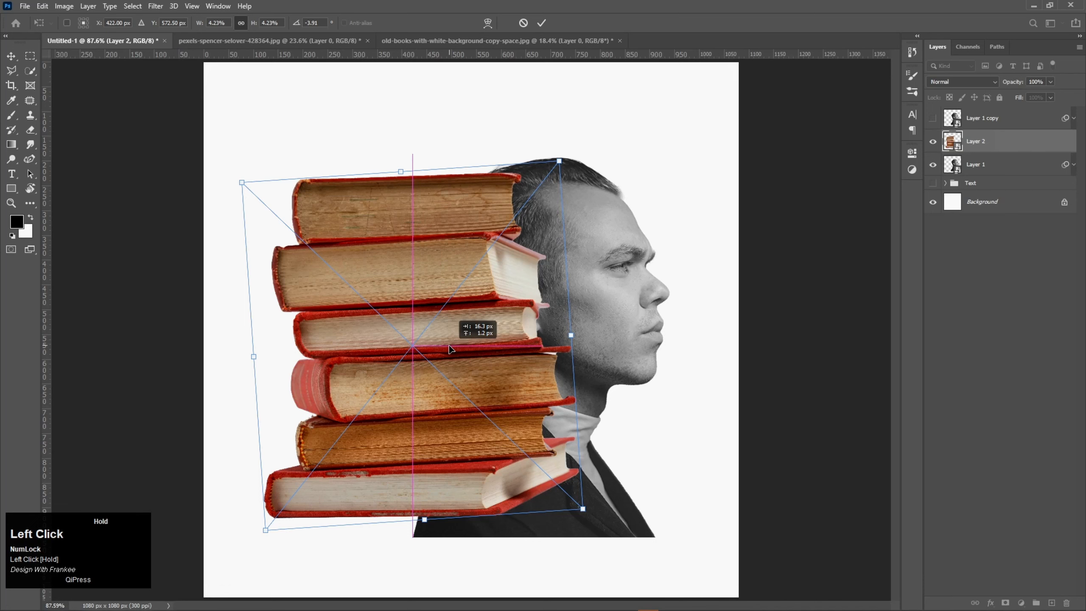
pyautogui.moveTo(449, 349); pyautogui.dragTo(449, 349)
pyautogui.doubleClick(445, 342)
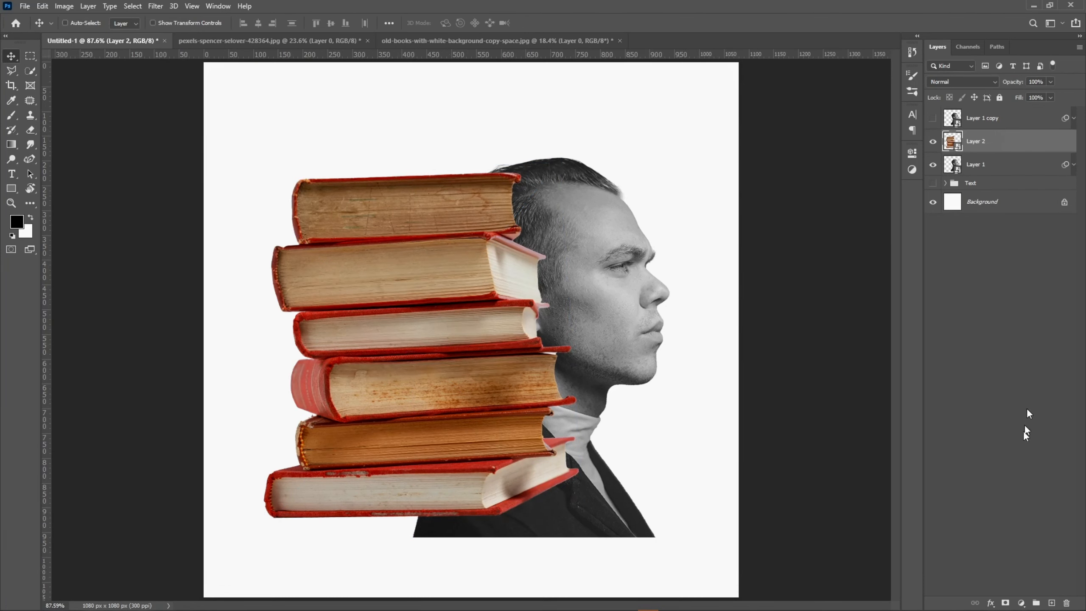
# Step: Add a Black & White adjustment layer with default settings and clip it to the books layer
pyautogui.click(1021, 602)
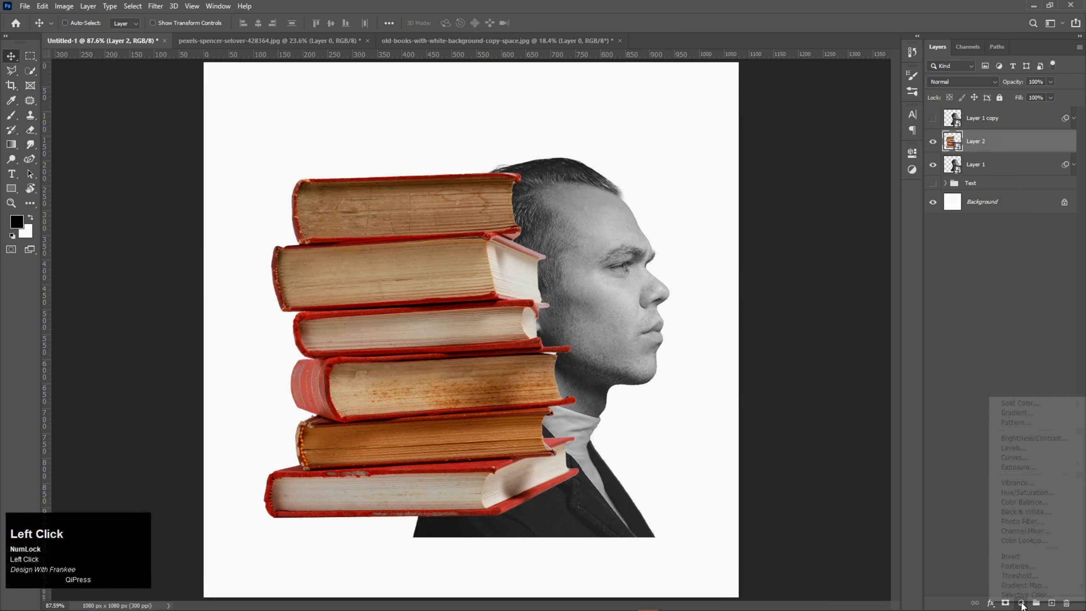
pyautogui.click(1025, 513)
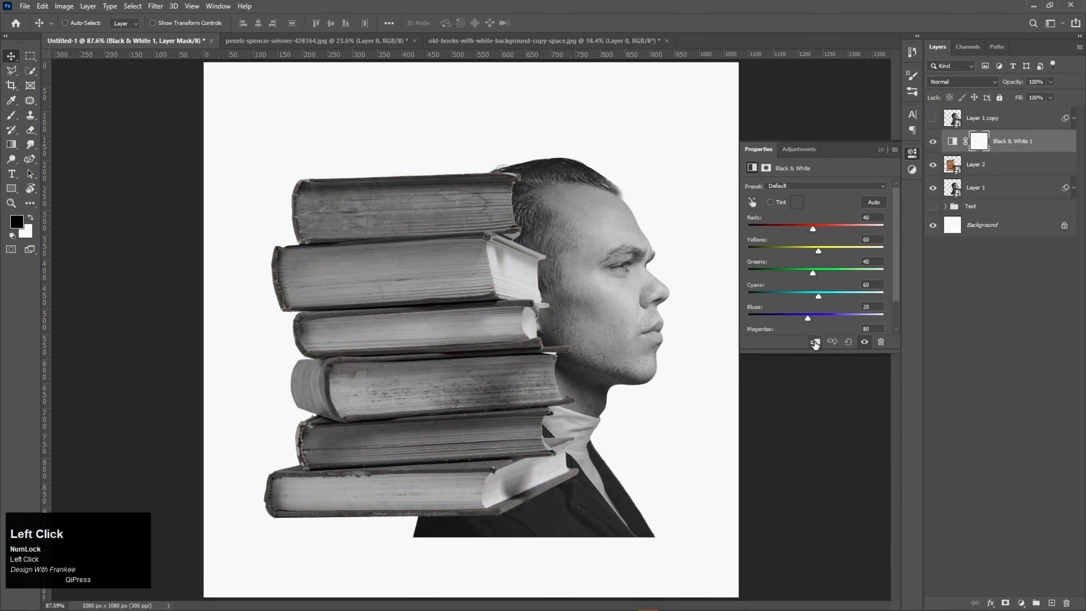
pyautogui.click(880, 150)
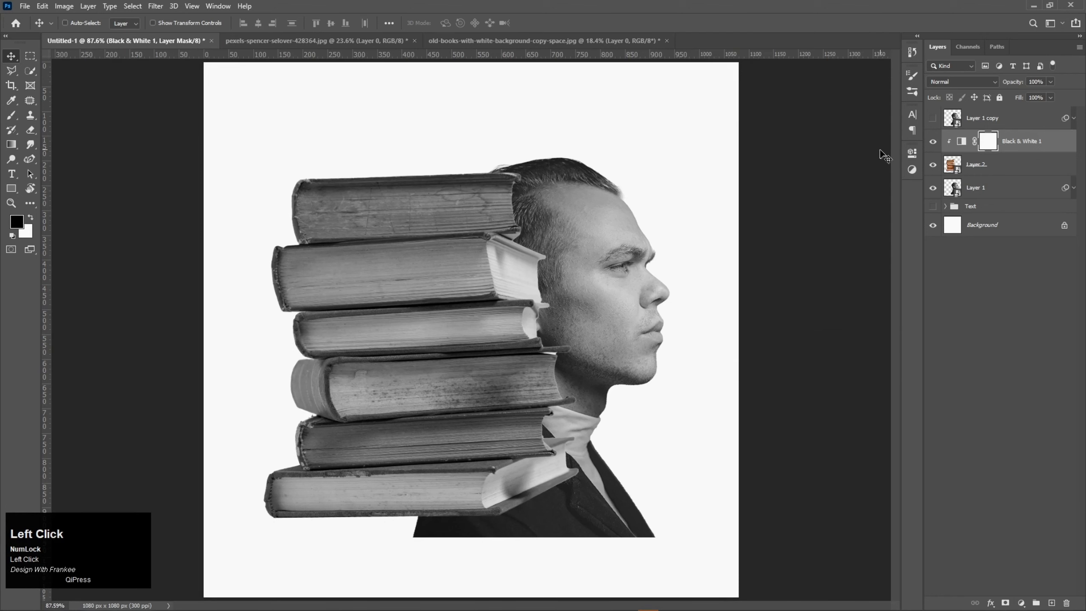
# Step: Set up the Brush tool with 21% flow, a 255 px diameter and 0% hardness
pyautogui.rightClick(11, 116)
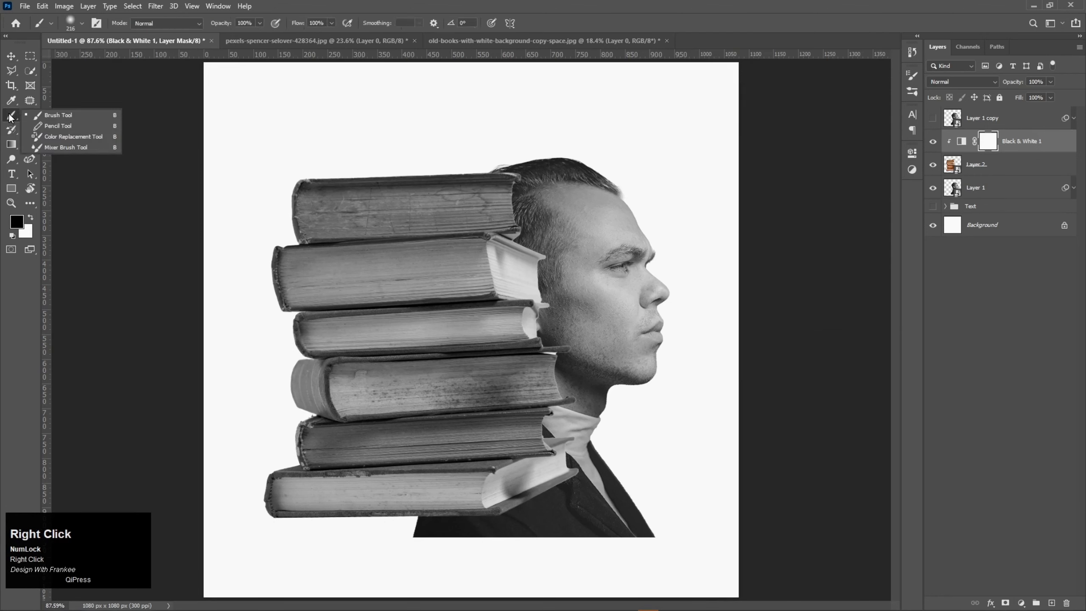
pyautogui.click(42, 118)
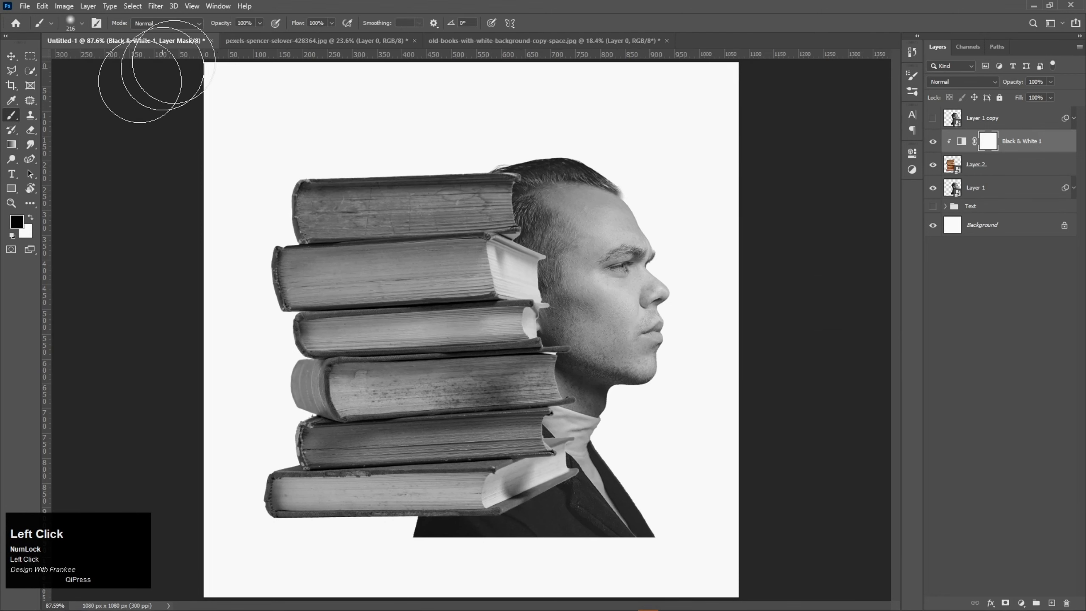
pyautogui.click(332, 22)
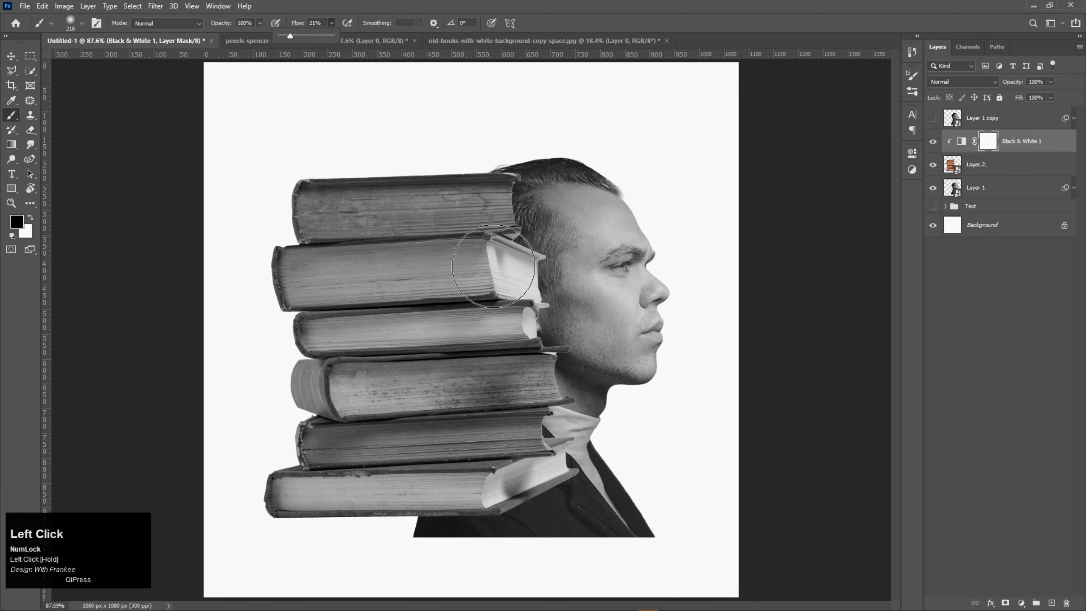
pyautogui.click(540, 20)
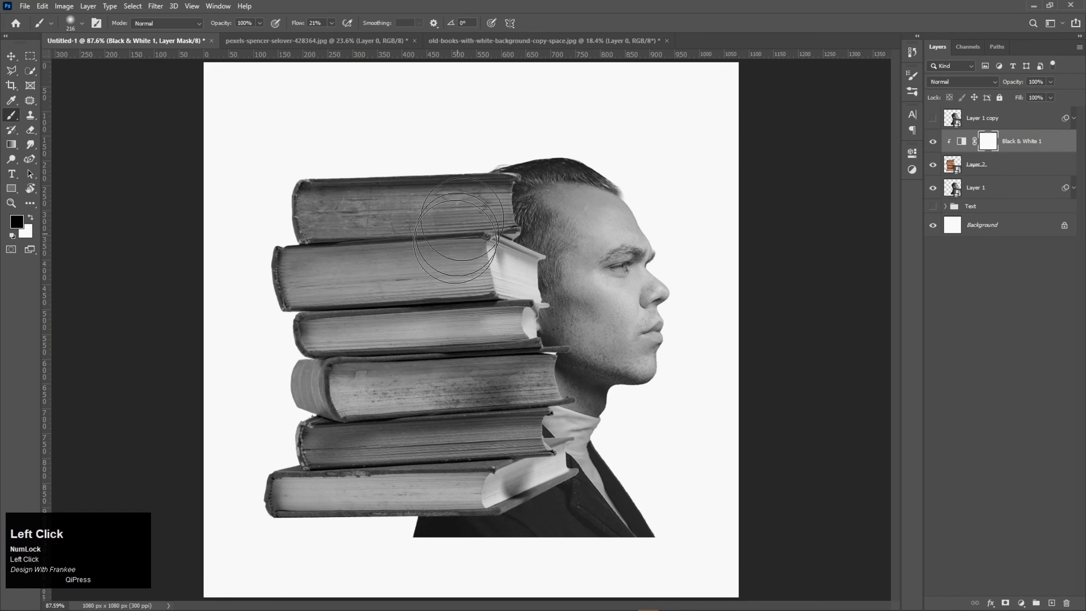
pyautogui.keyDown('alt'); pyautogui.rightClick(442, 288); pyautogui.keyUp('alt')
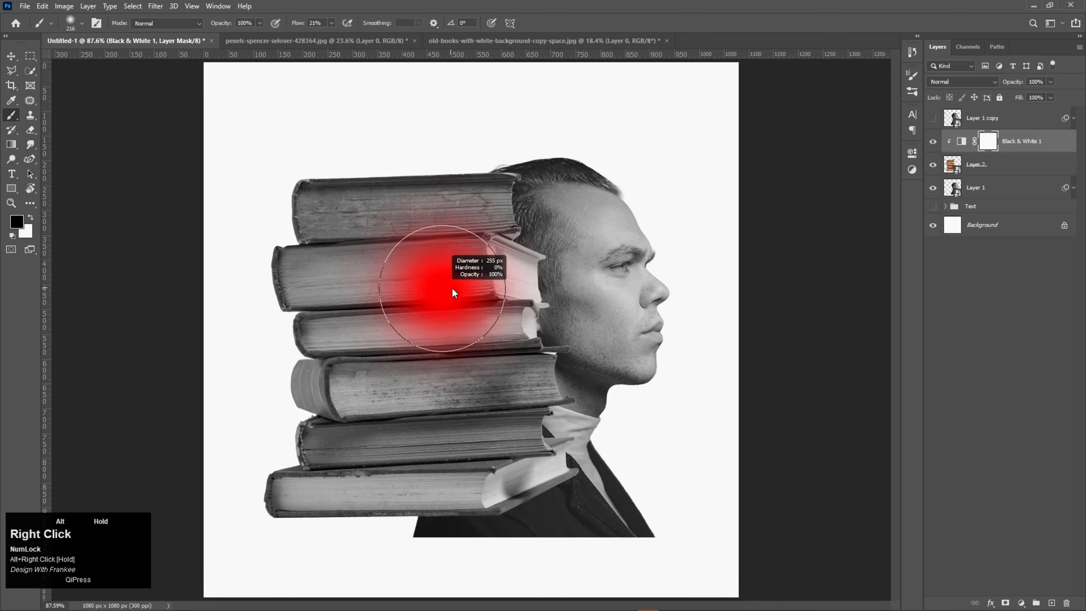
pyautogui.rightClick(451, 287)
pyautogui.click(498, 382)
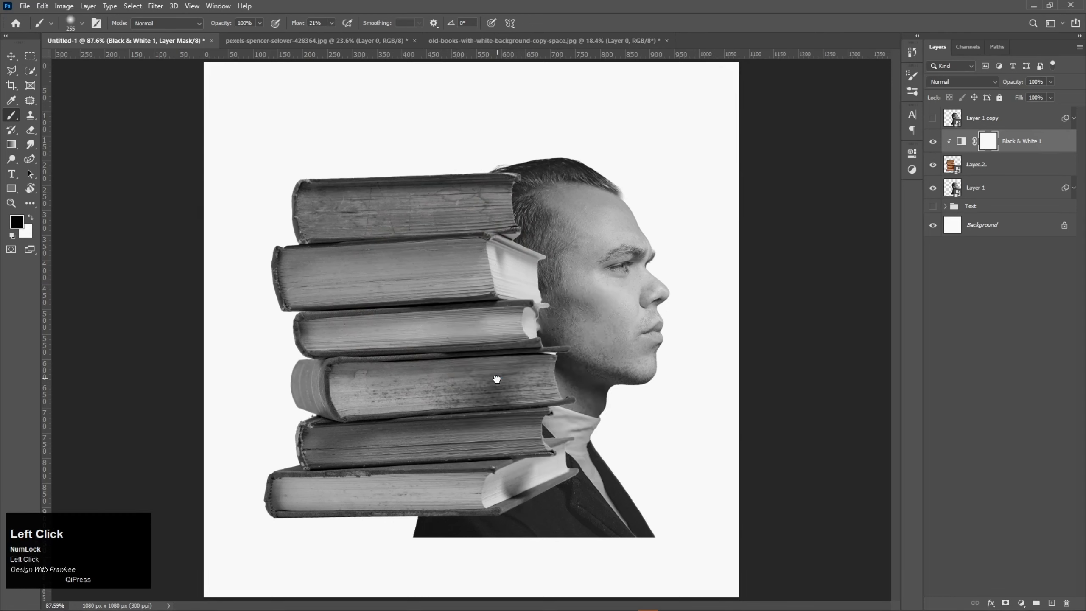
# Step: Paint black (000000) with a soft 431 px brush on the Black & White 1 mask to restore colour on the books' outer ends
pyautogui.click(21, 226)
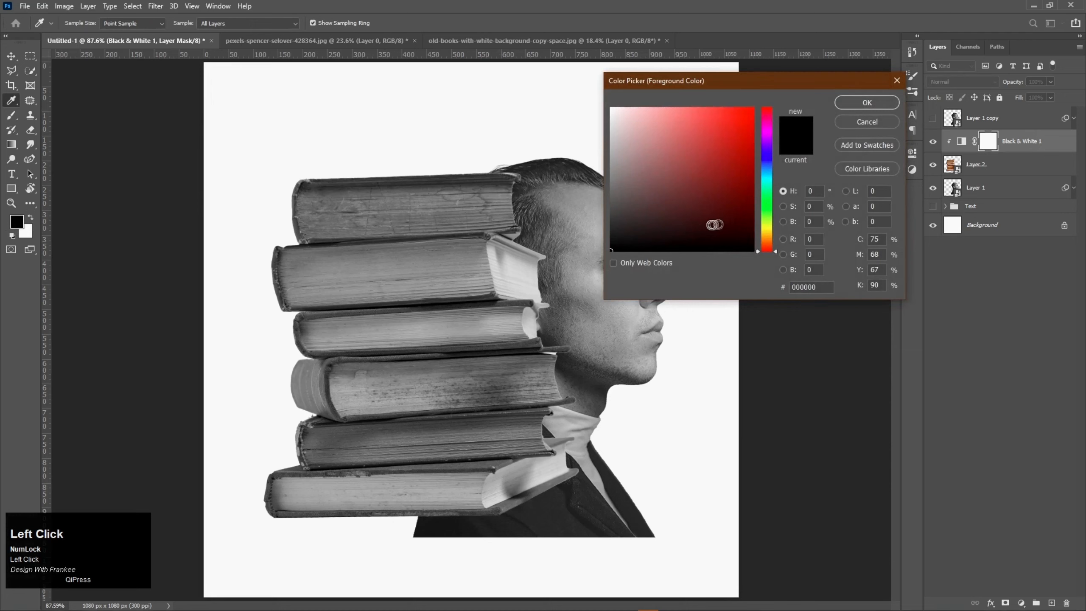
pyautogui.click(854, 107)
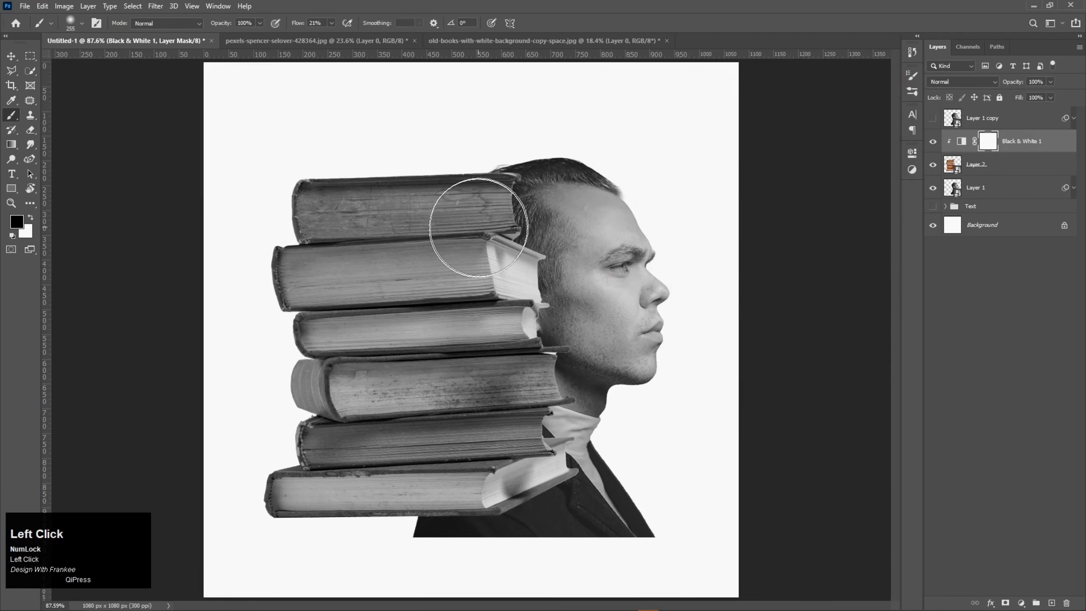
pyautogui.keyDown('alt'); pyautogui.rightClick(271, 165); pyautogui.keyUp('alt')
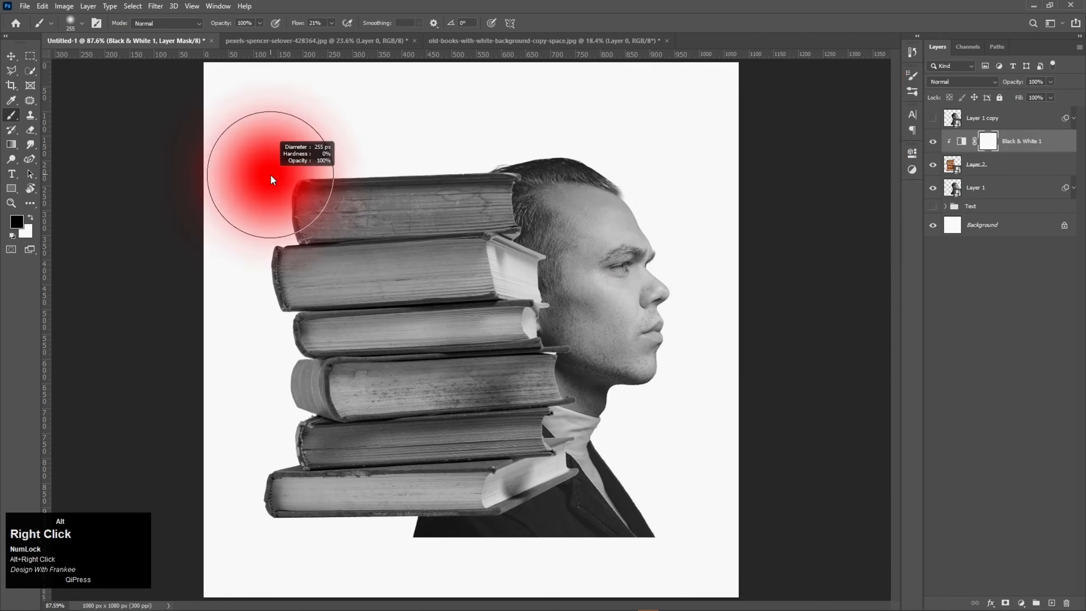
pyautogui.moveTo(284, 182)
pyautogui.mouseDown()
pyautogui.moveTo(317, 233)
pyautogui.moveTo(344, 327)
pyautogui.moveTo(339, 386)
pyautogui.moveTo(316, 444)
pyautogui.moveTo(257, 505)
pyautogui.moveTo(336, 497)
pyautogui.moveTo(354, 414)
pyautogui.moveTo(355, 317)
pyautogui.moveTo(339, 210)
pyautogui.moveTo(267, 162)
pyautogui.moveTo(280, 256)
pyautogui.moveTo(280, 466)
pyautogui.moveTo(279, 493)
pyautogui.moveTo(250, 502)
pyautogui.moveTo(280, 507)
pyautogui.mouseUp()
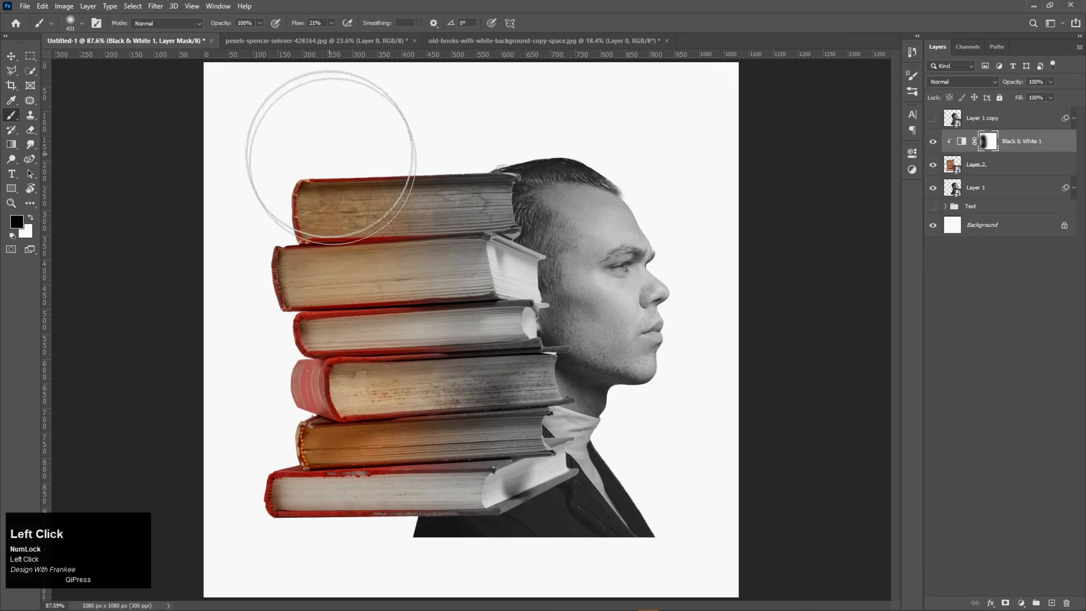
pyautogui.click(11, 56)
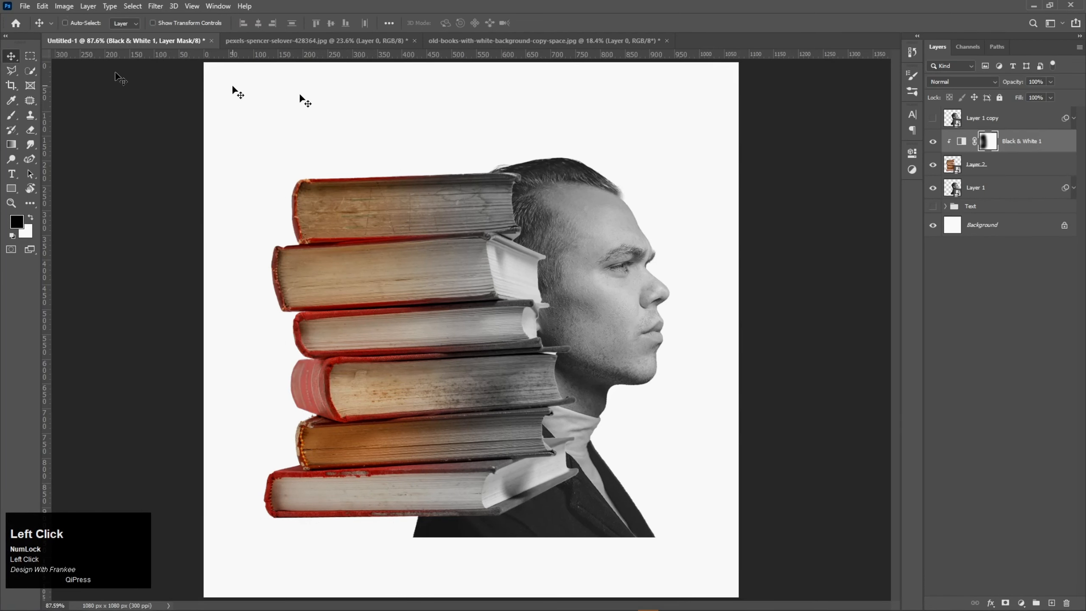
# Step: Show the hidden Layer 1 copy and clip it to the books layer
pyautogui.click(1026, 124)
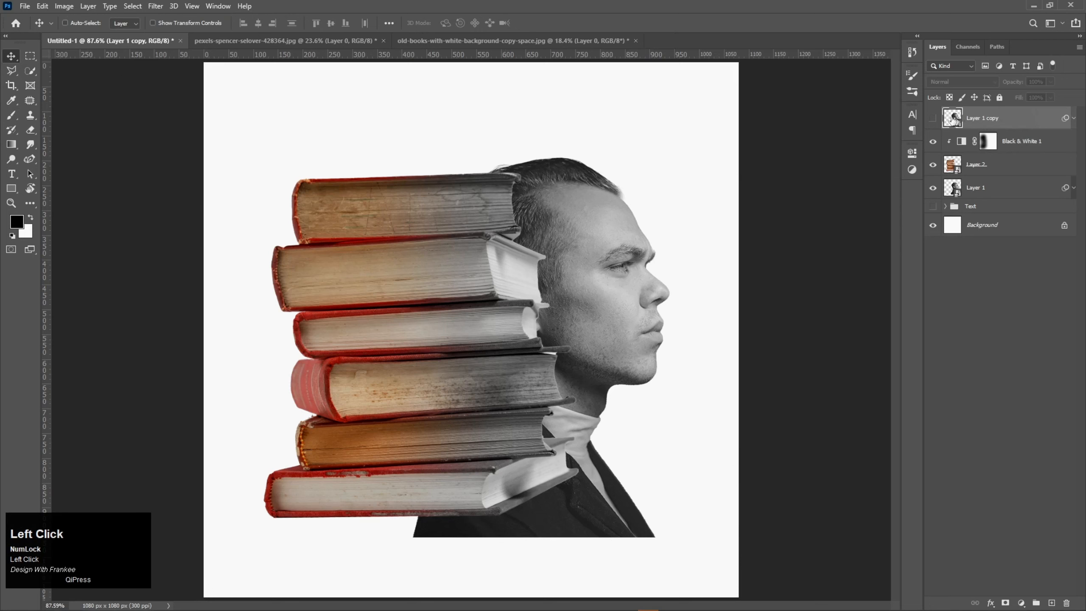
pyautogui.click(933, 118)
pyautogui.rightClick(1003, 129)
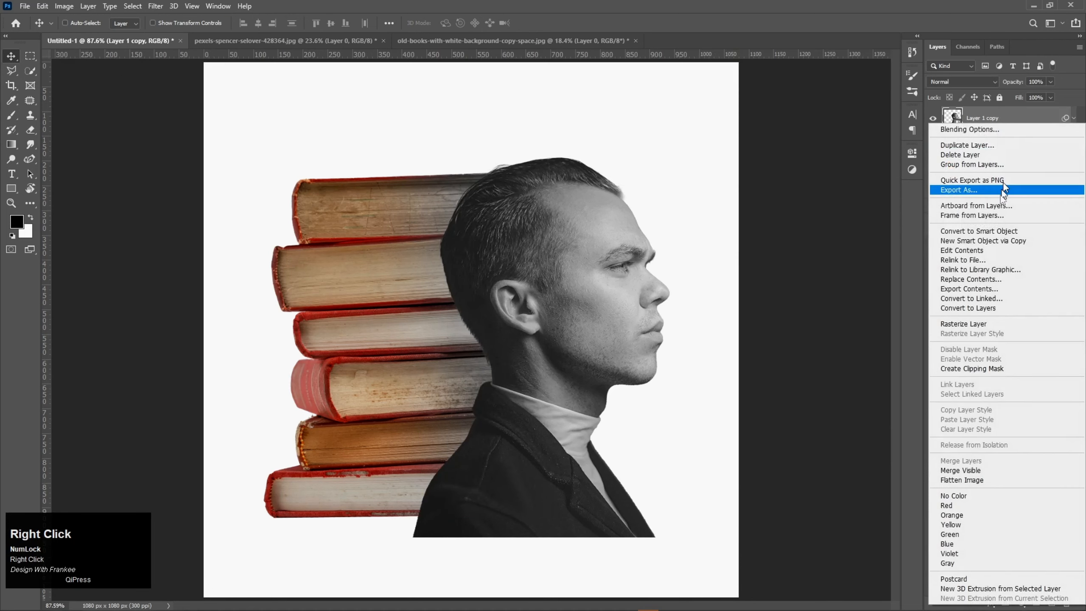
pyautogui.click(985, 363)
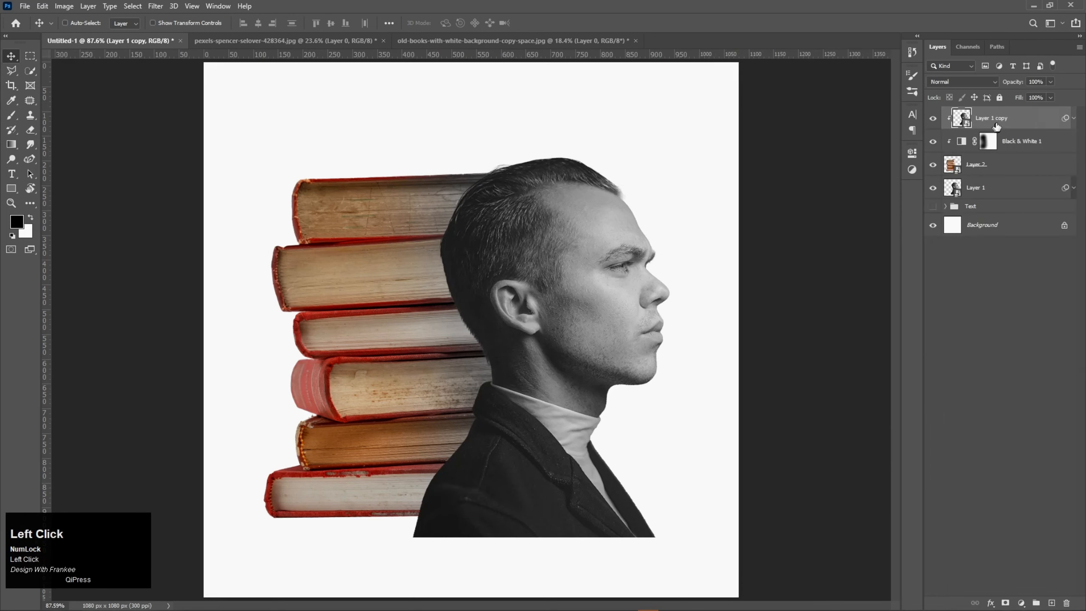
# Step: Rasterize Layer 1 copy and toggle its visibility to compare
pyautogui.rightClick(1000, 124)
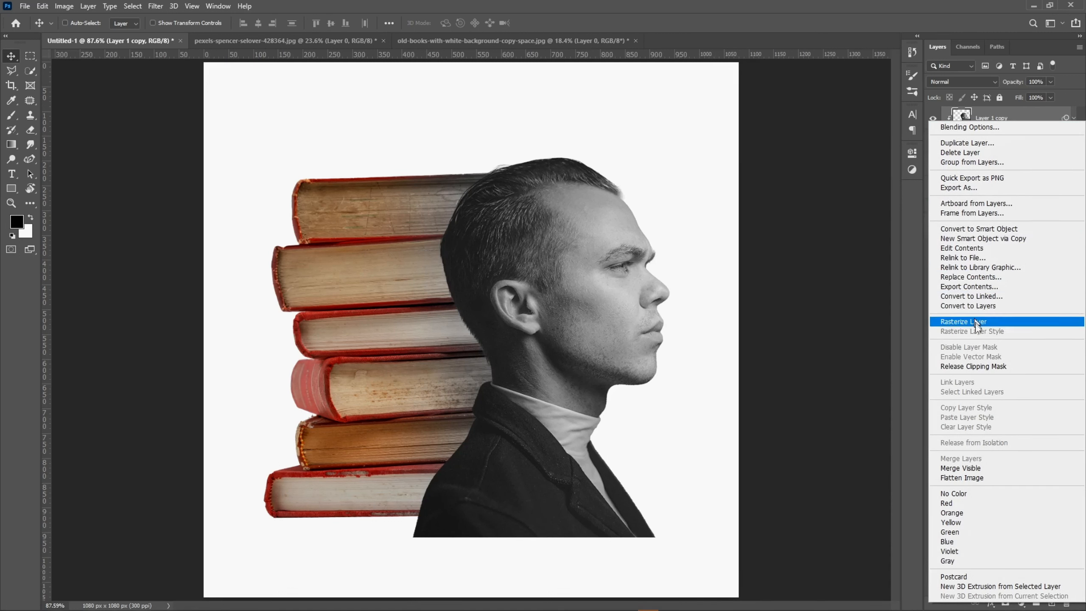
pyautogui.click(964, 321)
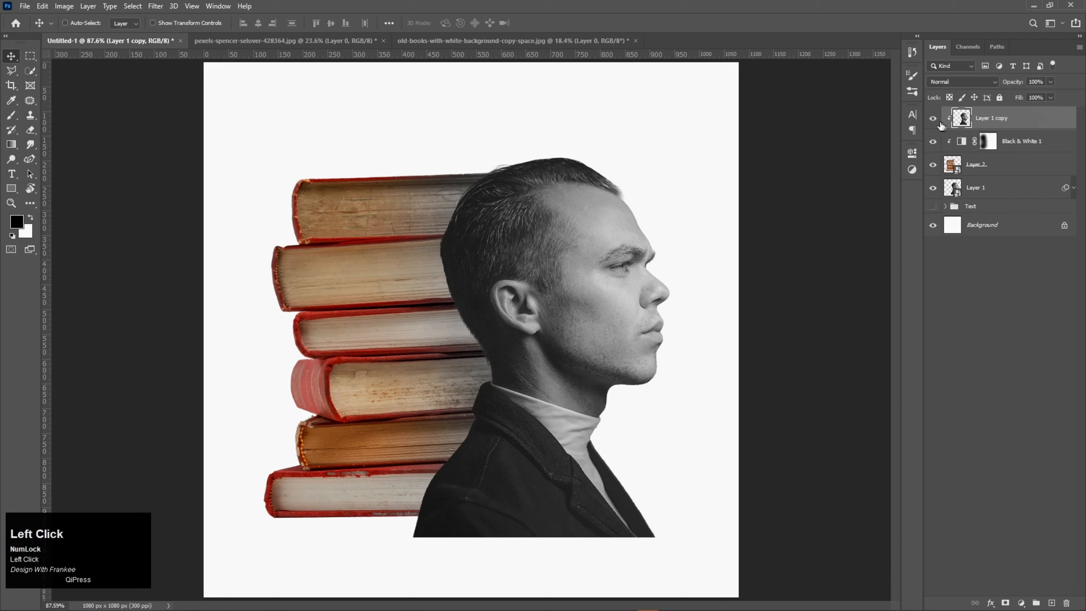
pyautogui.click(935, 120)
pyautogui.click(935, 119)
# Step: Smudge the back of the head, neck and jacket on Layer 1 copy outward across the books with a soft 174 px brush at 87% strength
pyautogui.click(30, 144)
pyautogui.rightClick(31, 144)
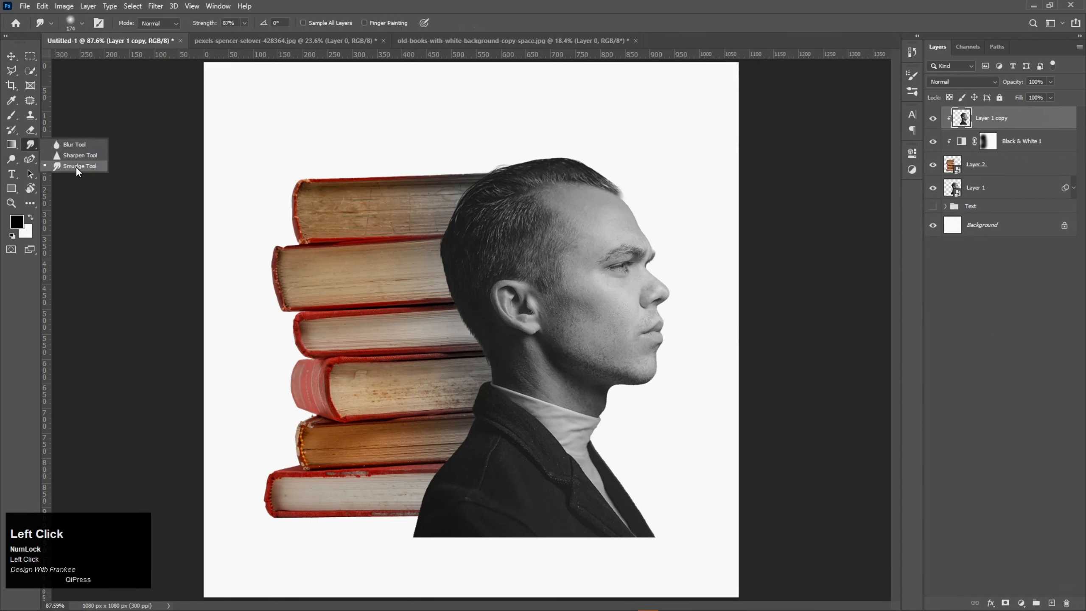
pyautogui.rightClick(465, 218)
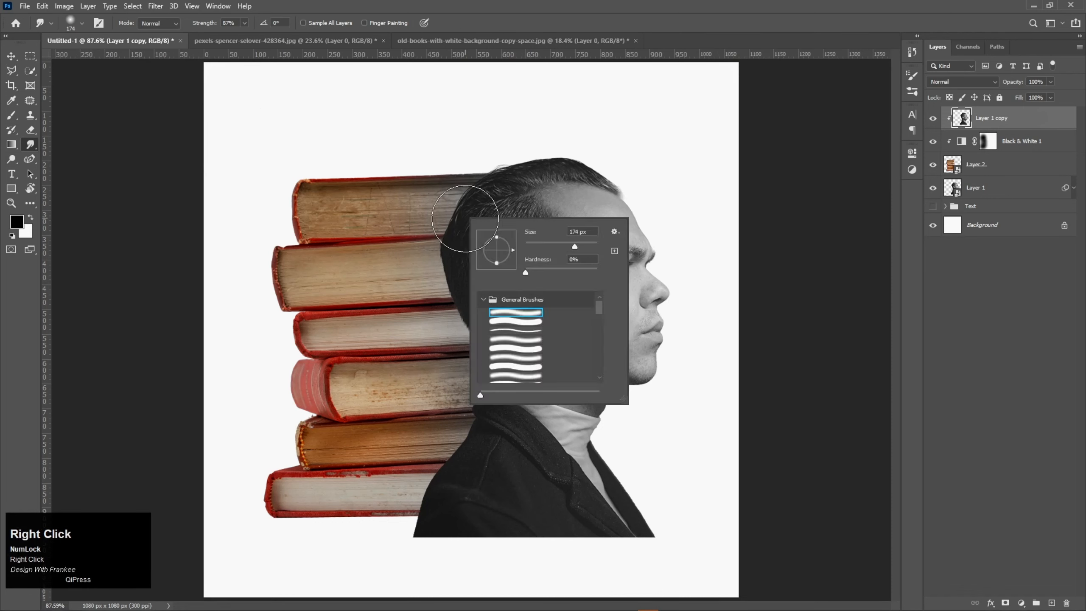
pyautogui.click(480, 212)
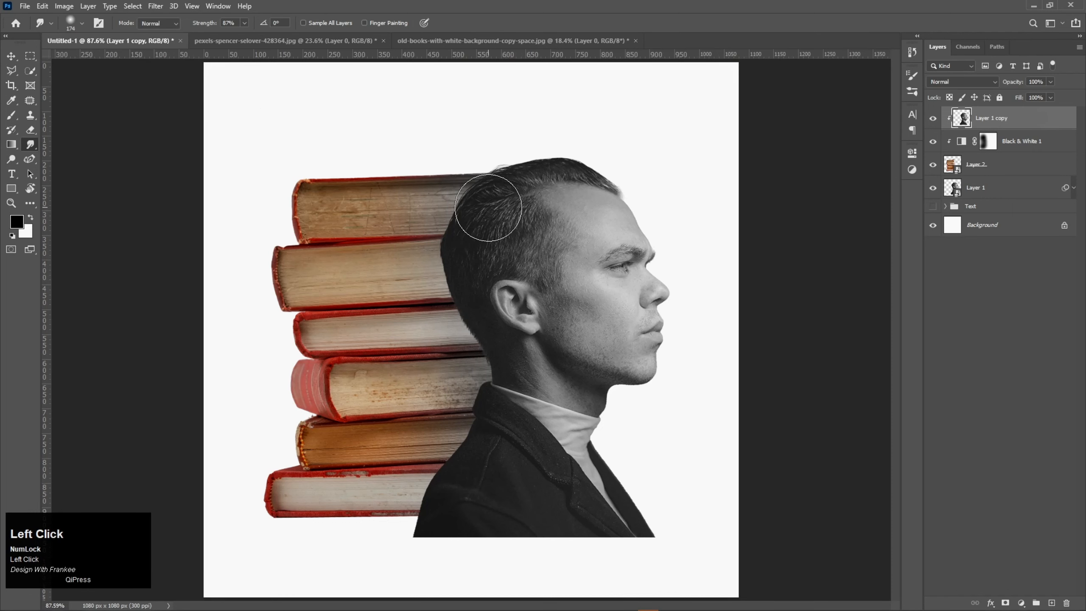
pyautogui.moveTo(476, 200)
pyautogui.mouseDown()
pyautogui.moveTo(338, 200)
pyautogui.moveTo(316, 211)
pyautogui.moveTo(453, 249)
pyautogui.moveTo(401, 230)
pyautogui.moveTo(287, 238)
pyautogui.moveTo(466, 295)
pyautogui.moveTo(378, 300)
pyautogui.moveTo(315, 329)
pyautogui.moveTo(475, 341)
pyautogui.moveTo(466, 345)
pyautogui.moveTo(322, 344)
pyautogui.moveTo(373, 282)
pyautogui.moveTo(243, 272)
pyautogui.moveTo(444, 353)
pyautogui.moveTo(313, 369)
pyautogui.moveTo(464, 415)
pyautogui.moveTo(321, 433)
pyautogui.moveTo(282, 449)
pyautogui.moveTo(351, 437)
pyautogui.moveTo(463, 391)
pyautogui.moveTo(286, 392)
pyautogui.moveTo(336, 416)
pyautogui.moveTo(388, 397)
pyautogui.moveTo(377, 384)
pyautogui.moveTo(275, 390)
pyautogui.moveTo(421, 473)
pyautogui.moveTo(317, 458)
pyautogui.moveTo(275, 472)
pyautogui.moveTo(340, 498)
pyautogui.moveTo(406, 504)
pyautogui.moveTo(248, 481)
pyautogui.moveTo(315, 473)
pyautogui.moveTo(452, 386)
pyautogui.moveTo(345, 366)
pyautogui.moveTo(284, 381)
pyautogui.moveTo(382, 347)
pyautogui.moveTo(325, 367)
pyautogui.mouseUp()
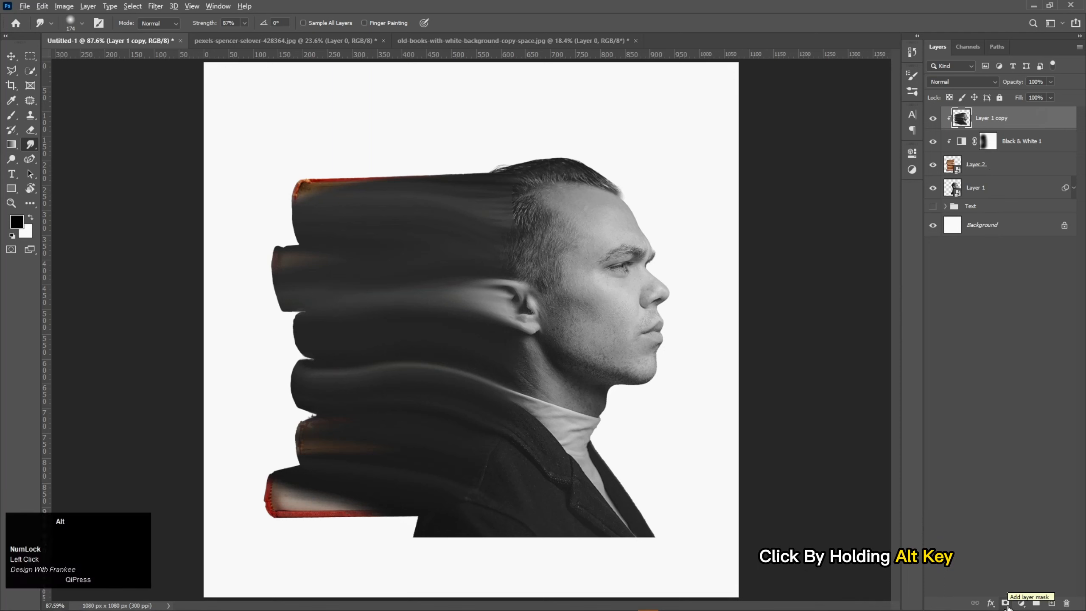
# Step: Add a black mask to Layer 1 copy and set up a white Brush about 253 px in diameter
pyautogui.keyDown('alt'); pyautogui.click(1006, 603); pyautogui.keyUp('alt')
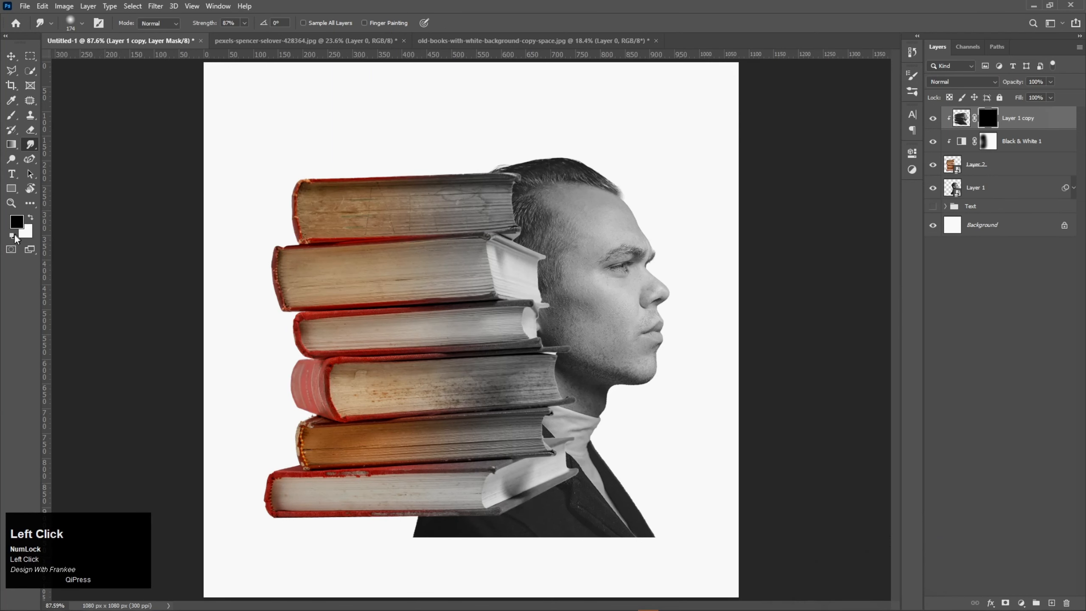
pyautogui.click(30, 219)
pyautogui.click(12, 117)
pyautogui.rightClick(12, 117)
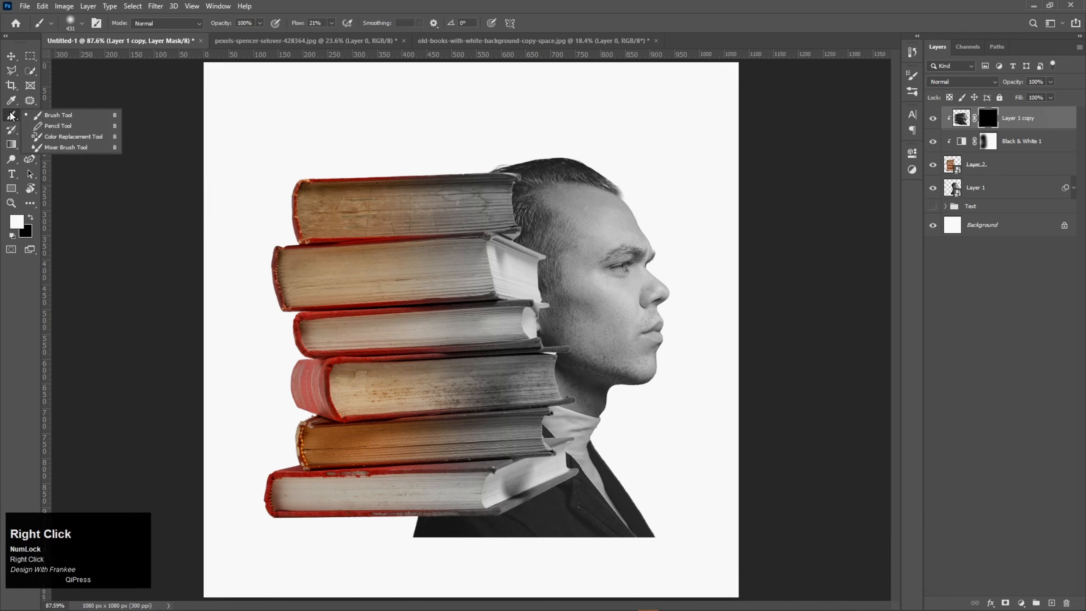
pyautogui.click(36, 121)
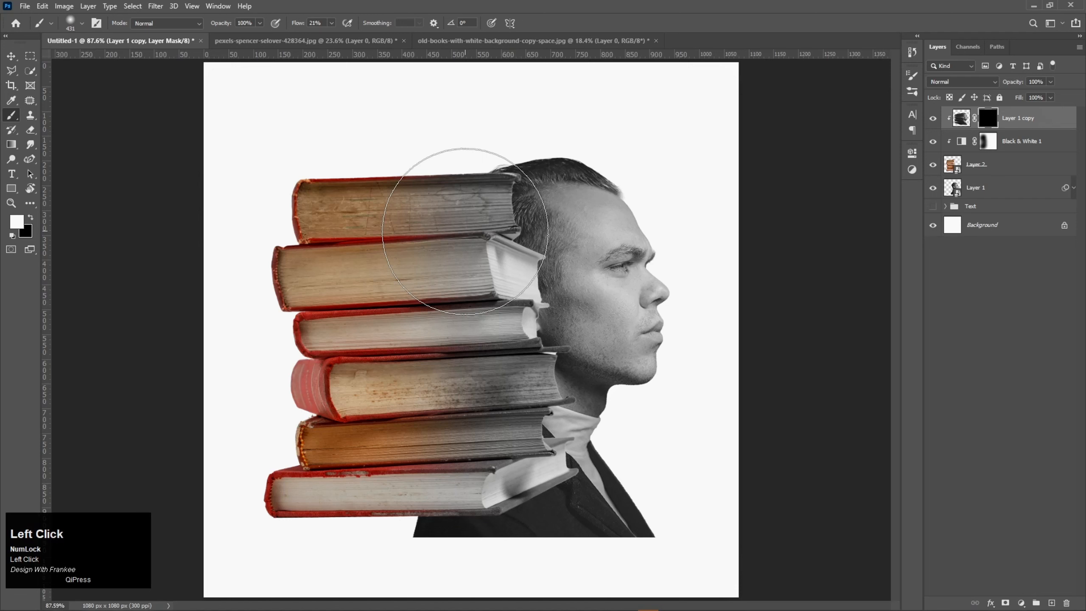
pyautogui.keyDown('alt'); pyautogui.rightClick(464, 231); pyautogui.keyUp('alt')
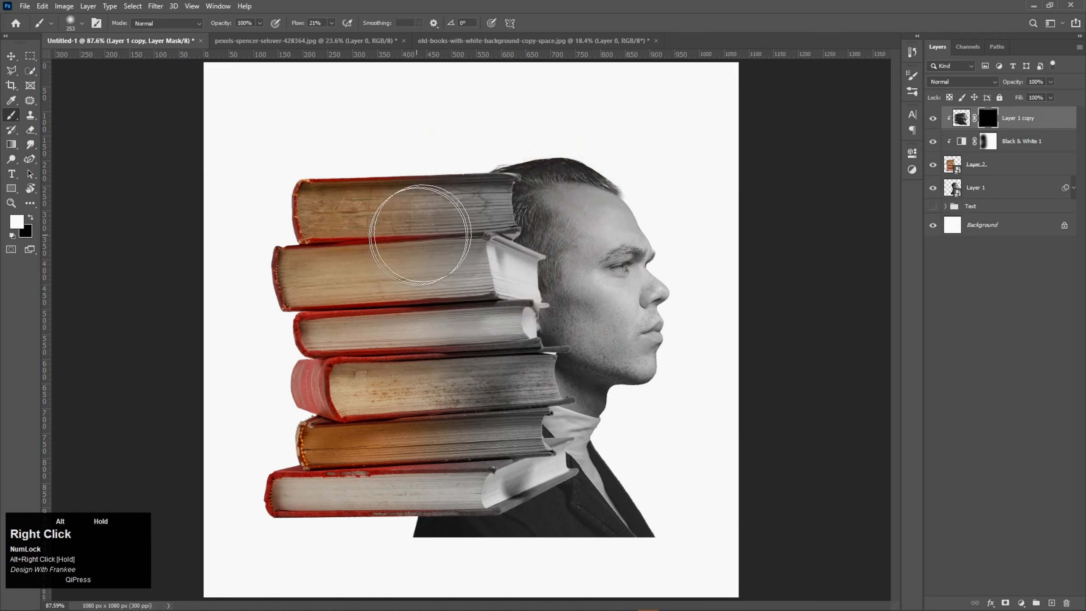
# Step: Paint white on the Layer 1 copy mask over the books' inner halves to fade them into the smudged head, neck and jacket
pyautogui.moveTo(520, 190)
pyautogui.mouseDown()
pyautogui.moveTo(497, 189)
pyautogui.moveTo(501, 230)
pyautogui.moveTo(530, 267)
pyautogui.moveTo(529, 311)
pyautogui.moveTo(501, 306)
pyautogui.mouseUp()
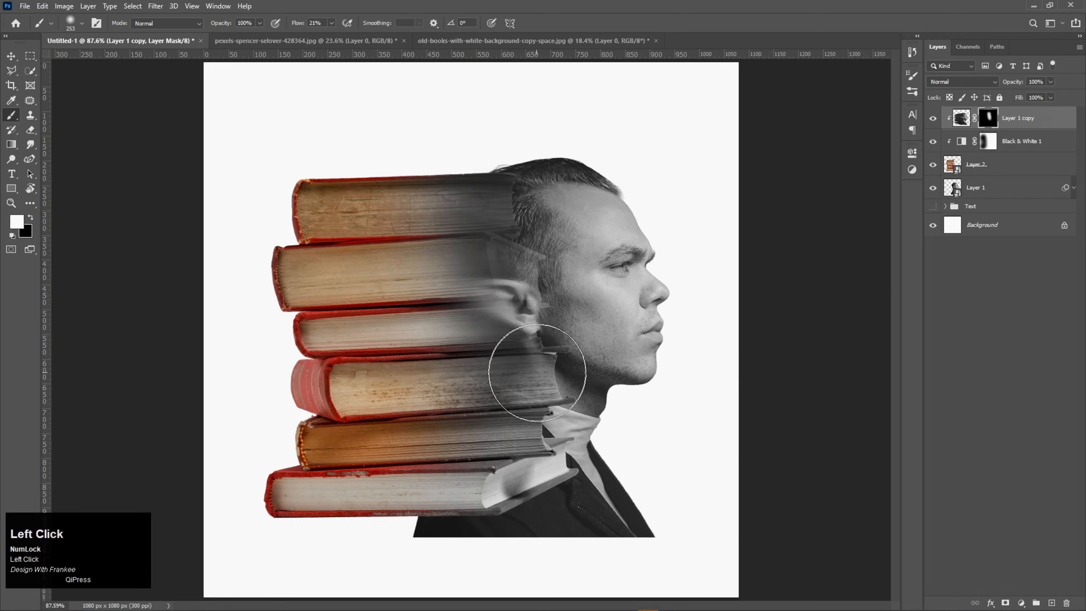
pyautogui.moveTo(537, 373)
pyautogui.mouseDown()
pyautogui.moveTo(540, 392)
pyautogui.moveTo(599, 450)
pyautogui.moveTo(556, 368)
pyautogui.moveTo(514, 194)
pyautogui.moveTo(504, 335)
pyautogui.moveTo(517, 303)
pyautogui.moveTo(494, 347)
pyautogui.moveTo(521, 442)
pyautogui.moveTo(540, 435)
pyautogui.moveTo(572, 478)
pyautogui.moveTo(572, 467)
pyautogui.moveTo(533, 475)
pyautogui.moveTo(531, 487)
pyautogui.moveTo(509, 472)
pyautogui.moveTo(485, 485)
pyautogui.moveTo(492, 491)
pyautogui.mouseUp()
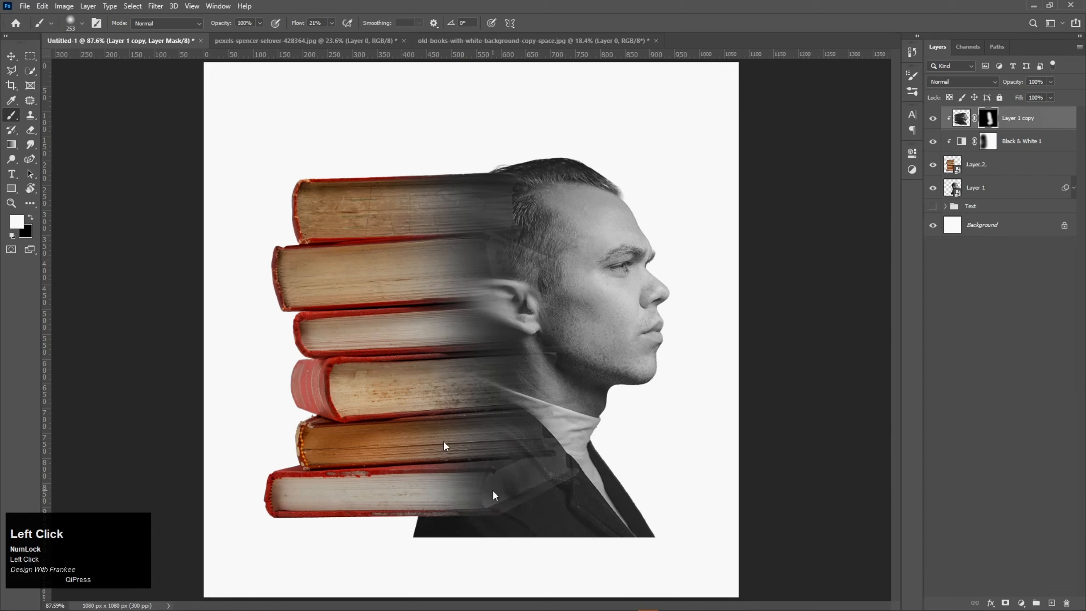
pyautogui.moveTo(463, 431)
pyautogui.mouseDown()
pyautogui.moveTo(411, 207)
pyautogui.moveTo(383, 196)
pyautogui.moveTo(431, 204)
pyautogui.moveTo(439, 302)
pyautogui.moveTo(413, 364)
pyautogui.moveTo(439, 493)
pyautogui.moveTo(476, 499)
pyautogui.moveTo(488, 489)
pyautogui.moveTo(432, 445)
pyautogui.mouseUp()
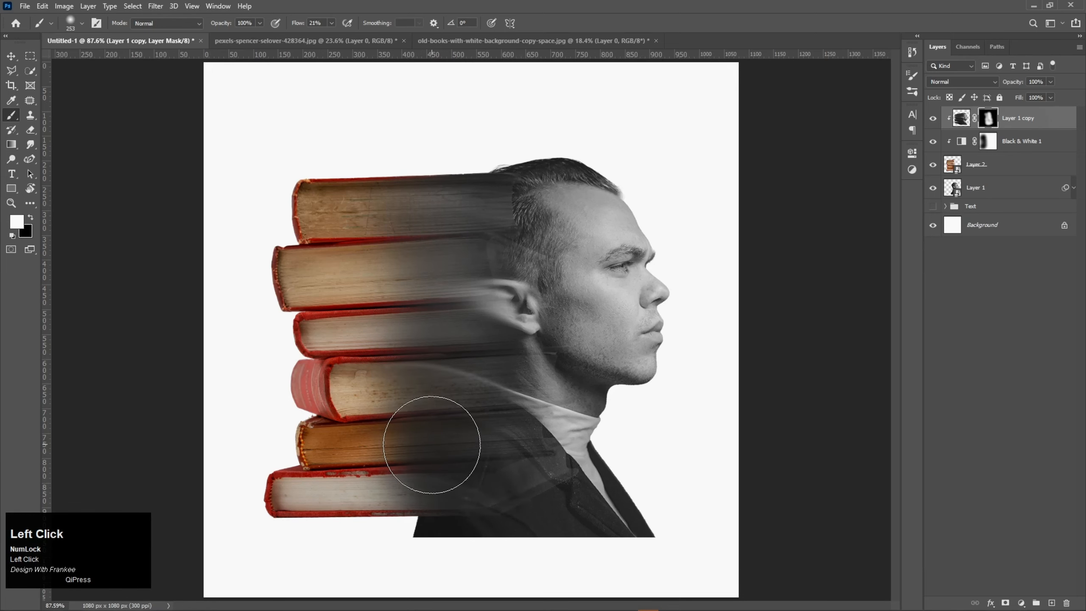
pyautogui.moveTo(415, 369)
pyautogui.mouseDown()
pyautogui.moveTo(398, 329)
pyautogui.moveTo(411, 312)
pyautogui.moveTo(387, 195)
pyautogui.moveTo(399, 338)
pyautogui.mouseUp()
pyautogui.moveTo(409, 390)
pyautogui.mouseDown()
pyautogui.moveTo(429, 489)
pyautogui.moveTo(439, 490)
pyautogui.moveTo(423, 428)
pyautogui.mouseUp()
pyautogui.moveTo(397, 303)
pyautogui.mouseDown()
pyautogui.moveTo(402, 248)
pyautogui.moveTo(449, 241)
pyautogui.moveTo(455, 291)
pyautogui.mouseUp()
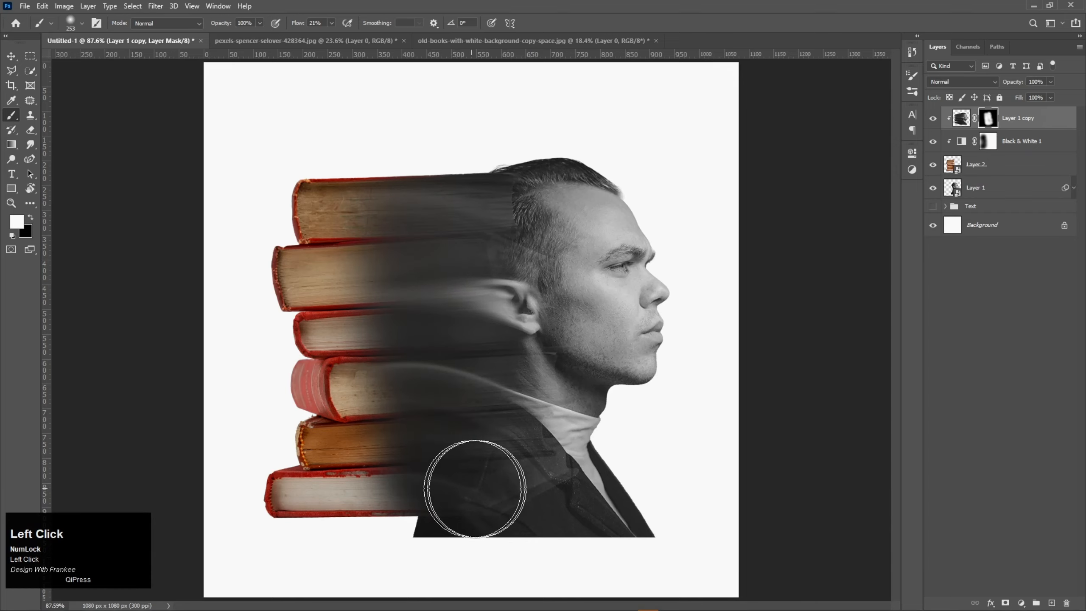
pyautogui.click(10, 55)
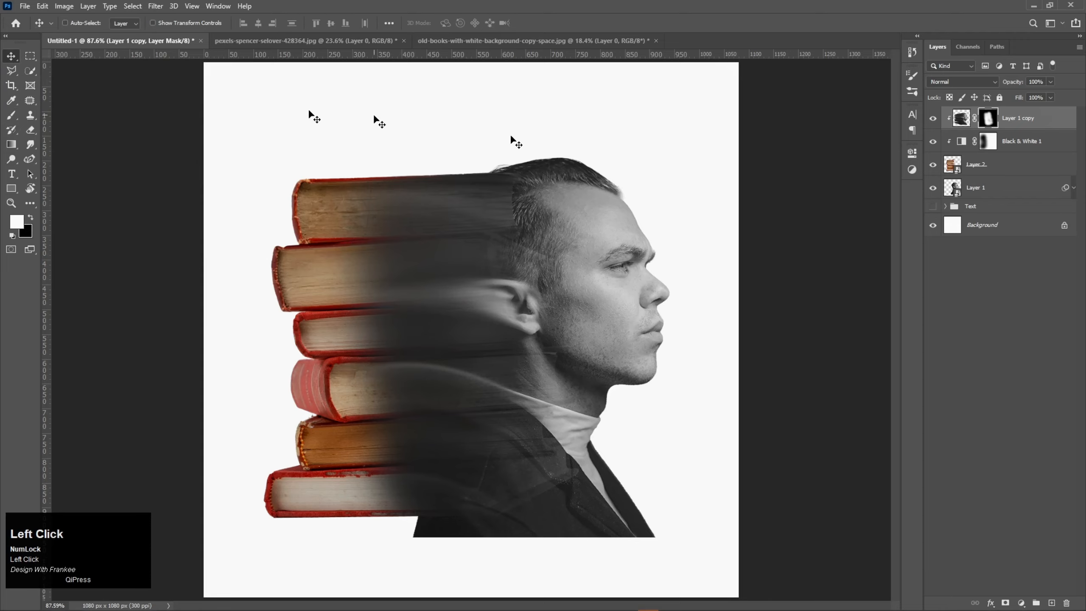
# Step: Add a white mask to the books layer and set the Brush tool to 18% flow and 34% opacity
pyautogui.click(994, 171)
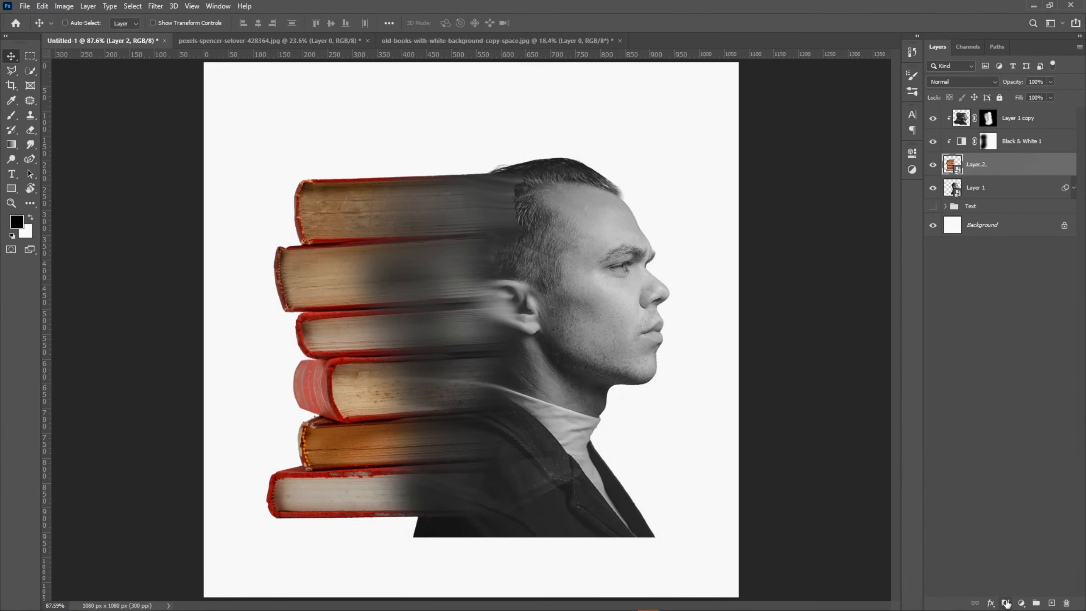
pyautogui.click(1007, 603)
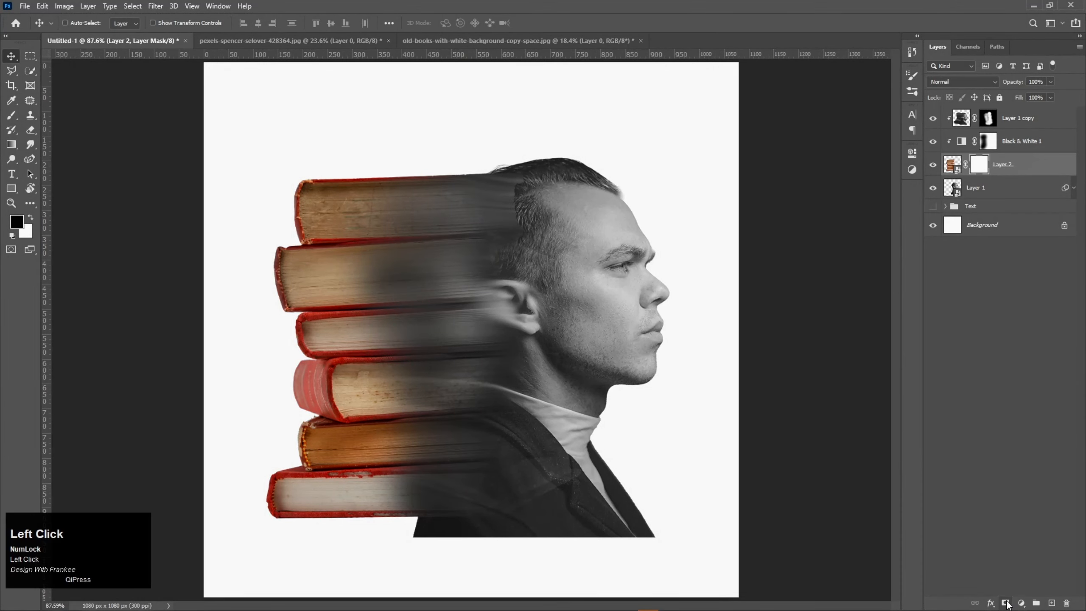
pyautogui.rightClick(11, 114)
pyautogui.click(45, 116)
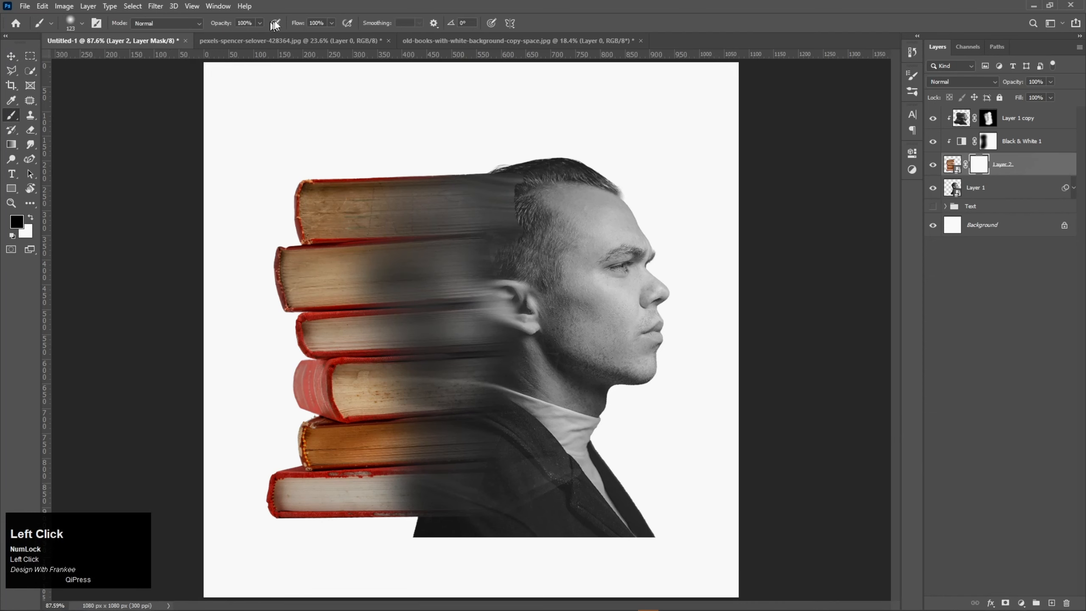
pyautogui.click(331, 22)
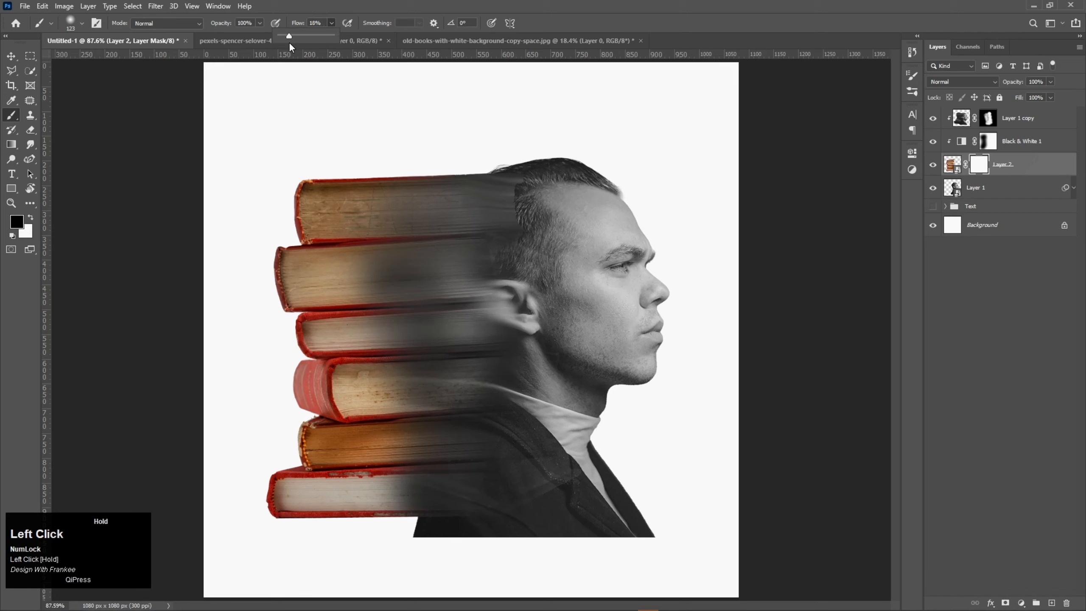
pyautogui.click(259, 23)
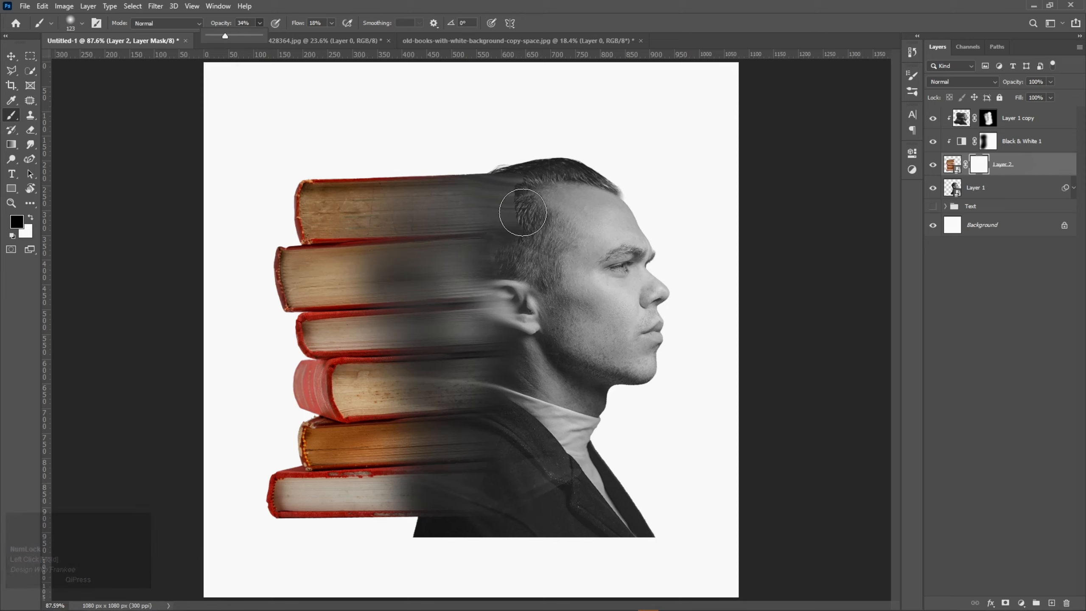
# Step: Paint black on the books layer mask along the hair, ear, neck and collar to erase the books' remaining edges over the portrait
pyautogui.scroll(3, 525, 228)
pyautogui.moveTo(534, 215)
pyautogui.mouseDown()
pyautogui.moveTo(524, 133)
pyautogui.moveTo(519, 187)
pyautogui.moveTo(533, 182)
pyautogui.moveTo(536, 207)
pyautogui.moveTo(533, 141)
pyautogui.moveTo(540, 245)
pyautogui.moveTo(521, 352)
pyautogui.moveTo(522, 302)
pyautogui.moveTo(521, 401)
pyautogui.moveTo(548, 378)
pyautogui.mouseUp()
pyautogui.press('space')
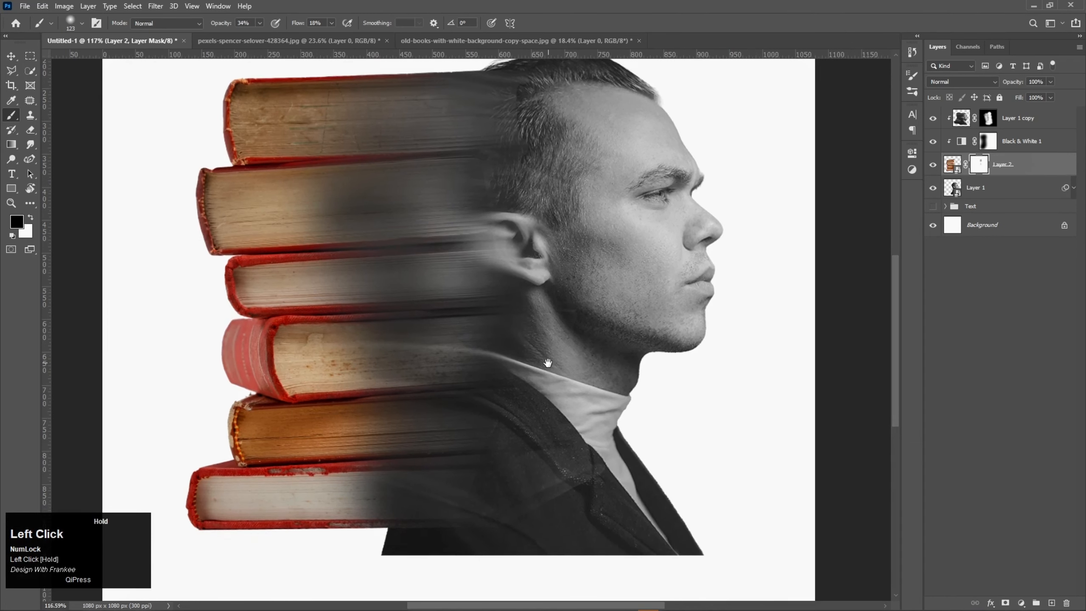
pyautogui.moveTo(570, 504)
pyautogui.mouseDown()
pyautogui.moveTo(600, 465)
pyautogui.moveTo(597, 446)
pyautogui.moveTo(575, 489)
pyautogui.moveTo(536, 496)
pyautogui.moveTo(557, 478)
pyautogui.moveTo(554, 495)
pyautogui.moveTo(554, 417)
pyautogui.moveTo(538, 500)
pyautogui.moveTo(552, 342)
pyautogui.moveTo(540, 218)
pyautogui.moveTo(530, 269)
pyautogui.moveTo(524, 243)
pyautogui.moveTo(527, 293)
pyautogui.moveTo(527, 262)
pyautogui.moveTo(539, 304)
pyautogui.moveTo(524, 270)
pyautogui.mouseUp()
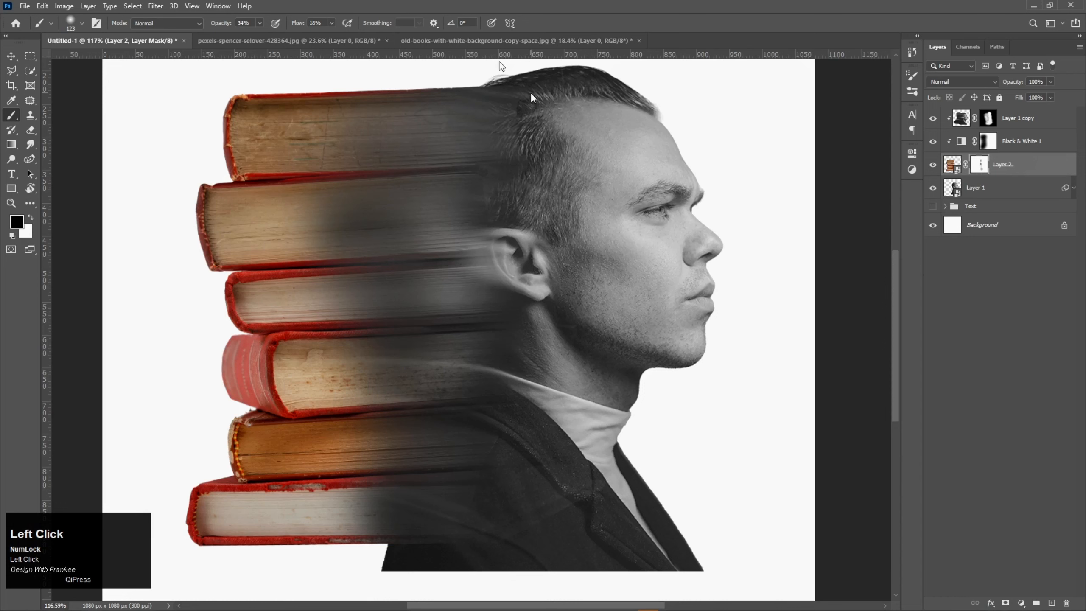
pyautogui.moveTo(513, 84)
pyautogui.mouseDown()
pyautogui.moveTo(545, 123)
pyautogui.moveTo(535, 120)
pyautogui.moveTo(539, 103)
pyautogui.moveTo(547, 361)
pyautogui.moveTo(549, 323)
pyautogui.moveTo(530, 421)
pyautogui.moveTo(547, 340)
pyautogui.moveTo(523, 391)
pyautogui.moveTo(522, 481)
pyautogui.moveTo(573, 491)
pyautogui.moveTo(557, 498)
pyautogui.moveTo(585, 465)
pyautogui.moveTo(547, 508)
pyautogui.moveTo(558, 393)
pyautogui.moveTo(545, 101)
pyautogui.moveTo(533, 284)
pyautogui.moveTo(520, 229)
pyautogui.moveTo(533, 307)
pyautogui.moveTo(536, 98)
pyautogui.mouseUp()
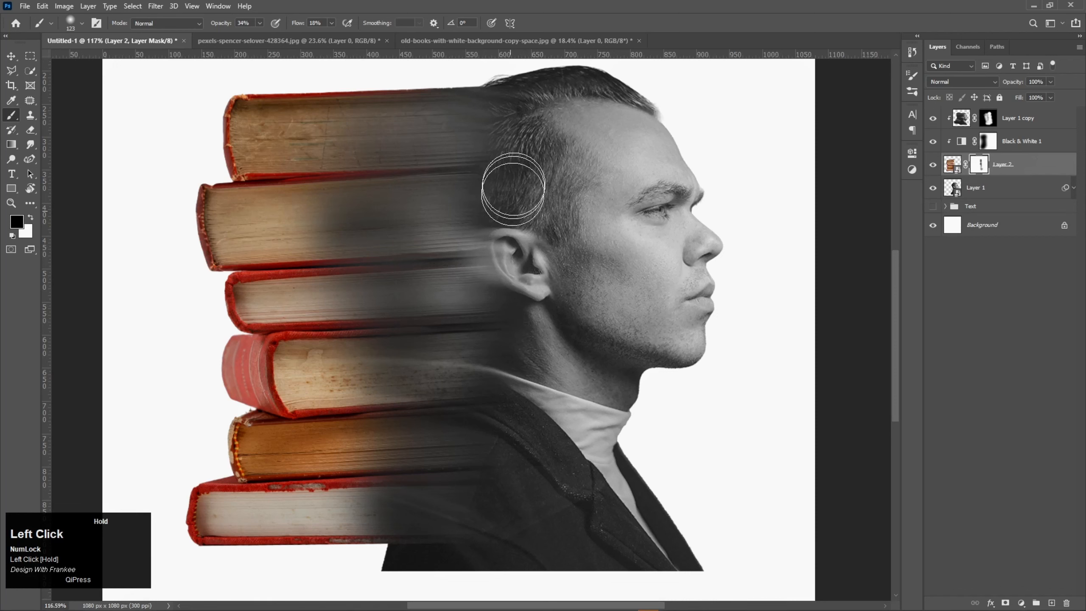
pyautogui.moveTo(519, 185)
pyautogui.mouseDown()
pyautogui.moveTo(548, 97)
pyautogui.moveTo(533, 120)
pyautogui.moveTo(512, 227)
pyautogui.moveTo(548, 322)
pyautogui.moveTo(548, 202)
pyautogui.moveTo(531, 262)
pyautogui.moveTo(539, 298)
pyautogui.moveTo(535, 223)
pyautogui.moveTo(534, 290)
pyautogui.moveTo(526, 222)
pyautogui.moveTo(514, 425)
pyautogui.moveTo(562, 320)
pyautogui.moveTo(549, 376)
pyautogui.mouseUp()
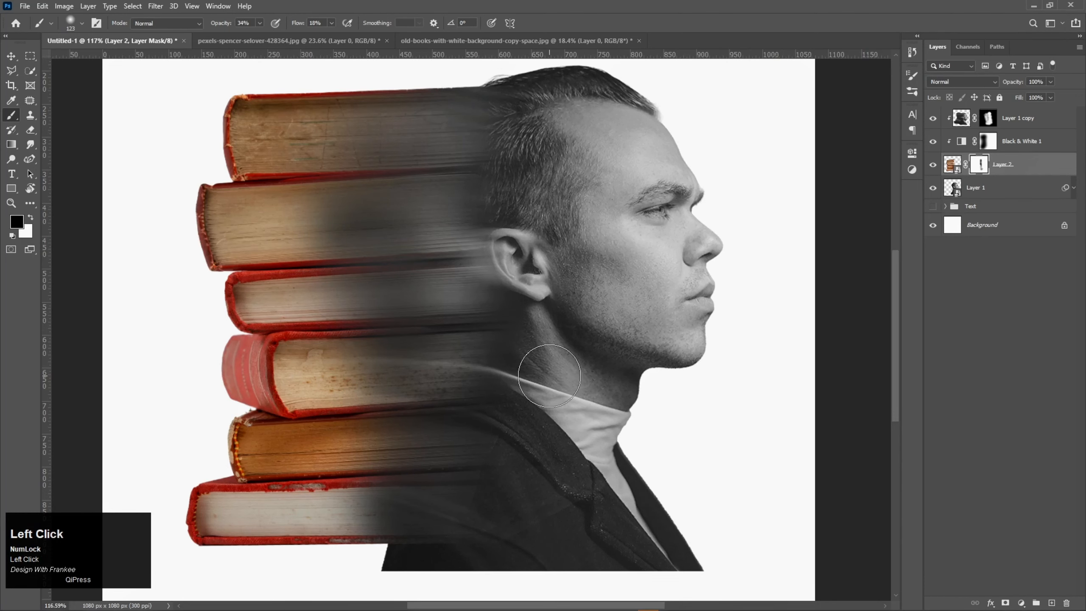
pyautogui.hotkey('ctrl', '0')
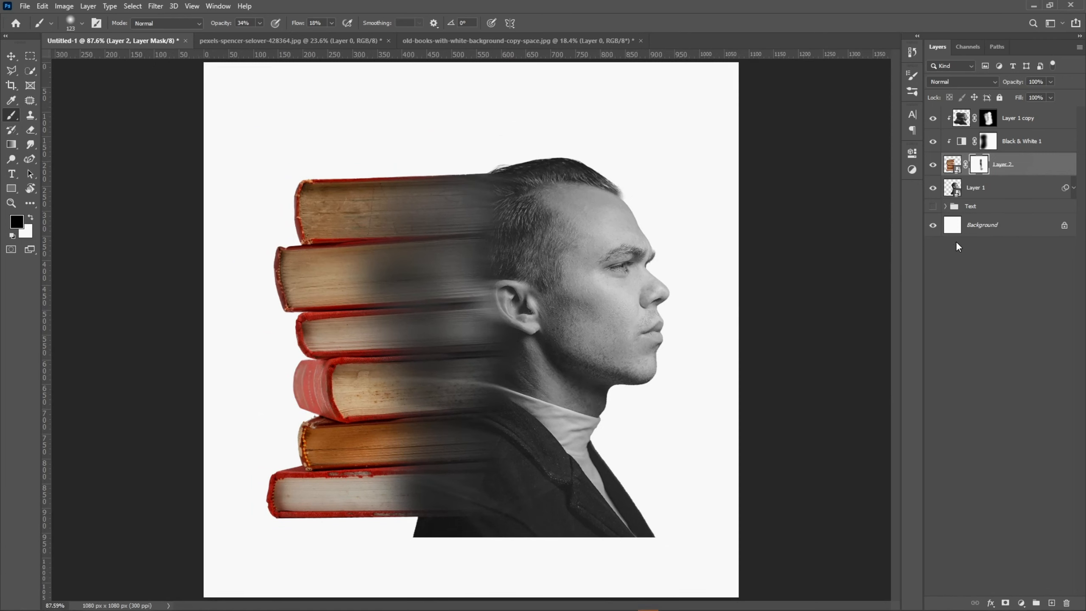
# Step: Add a light grey (#d7d7d7) Solid Color fill layer directly above the Text group, beneath the portrait
pyautogui.press('v')
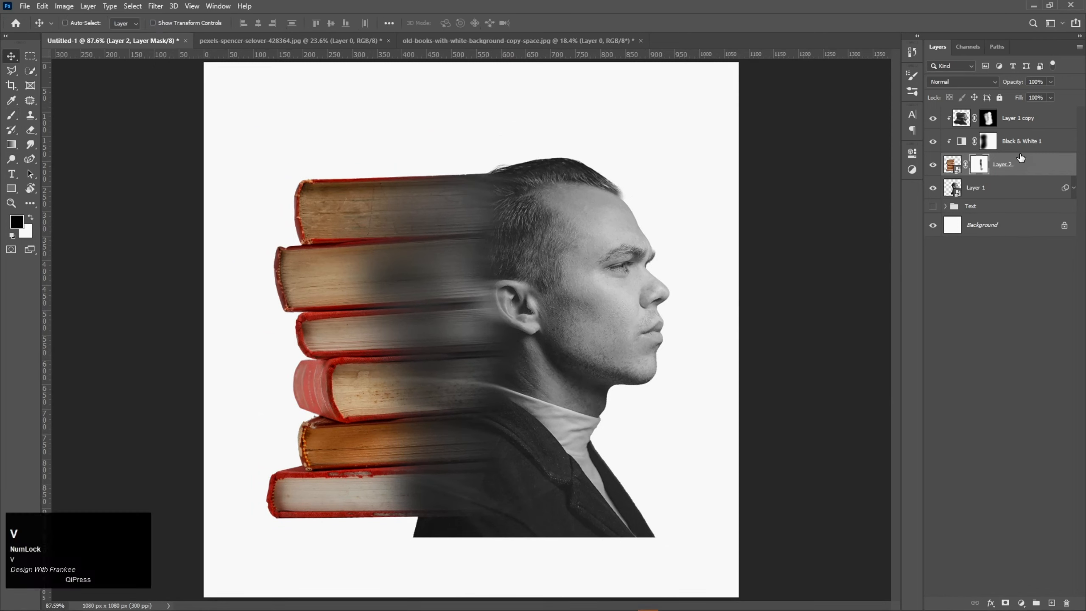
pyautogui.click(1011, 207)
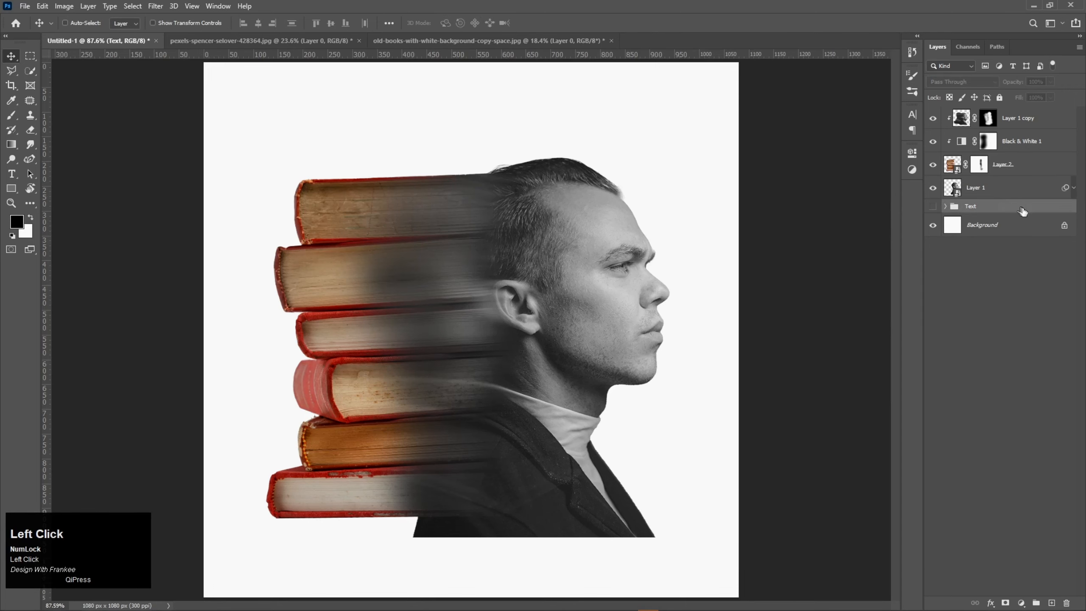
pyautogui.click(1032, 603)
pyautogui.click(1028, 407)
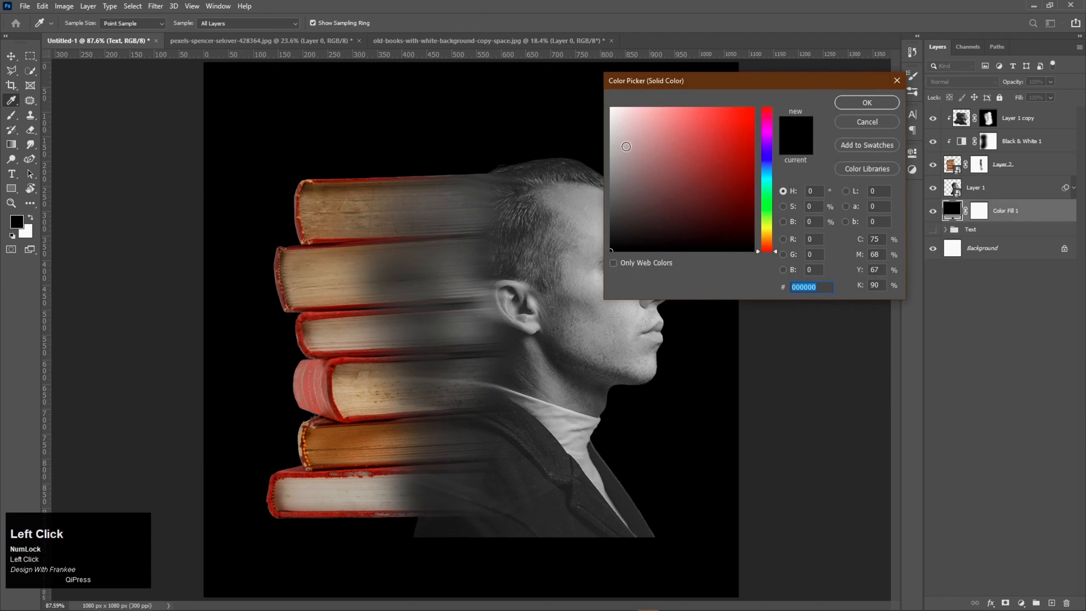
pyautogui.moveTo(627, 147); pyautogui.dragTo(611, 136)
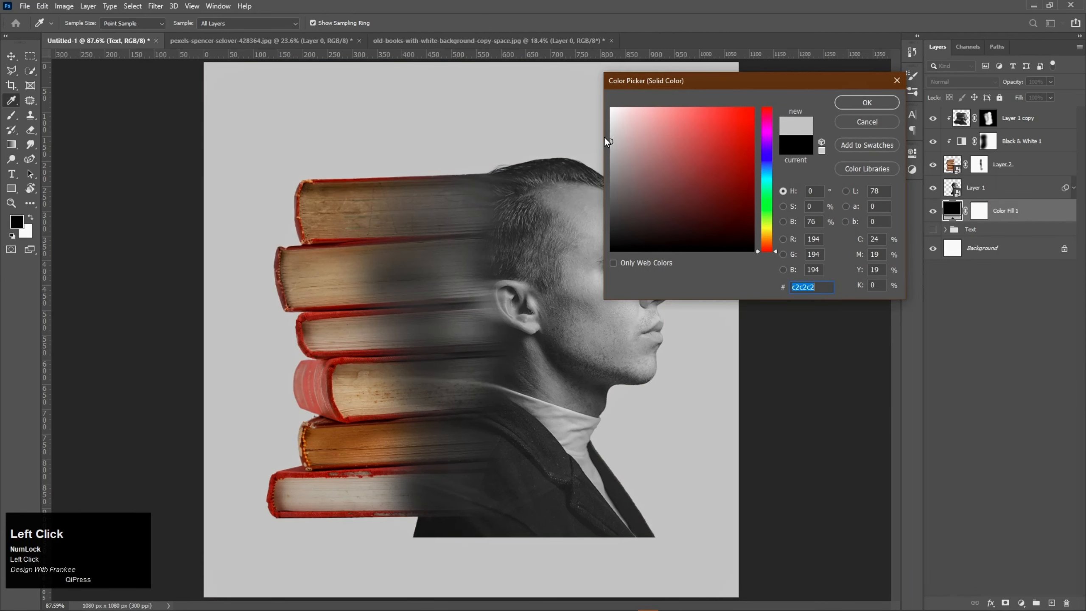
pyautogui.click(604, 132)
pyautogui.moveTo(603, 131); pyautogui.dragTo(586, 132)
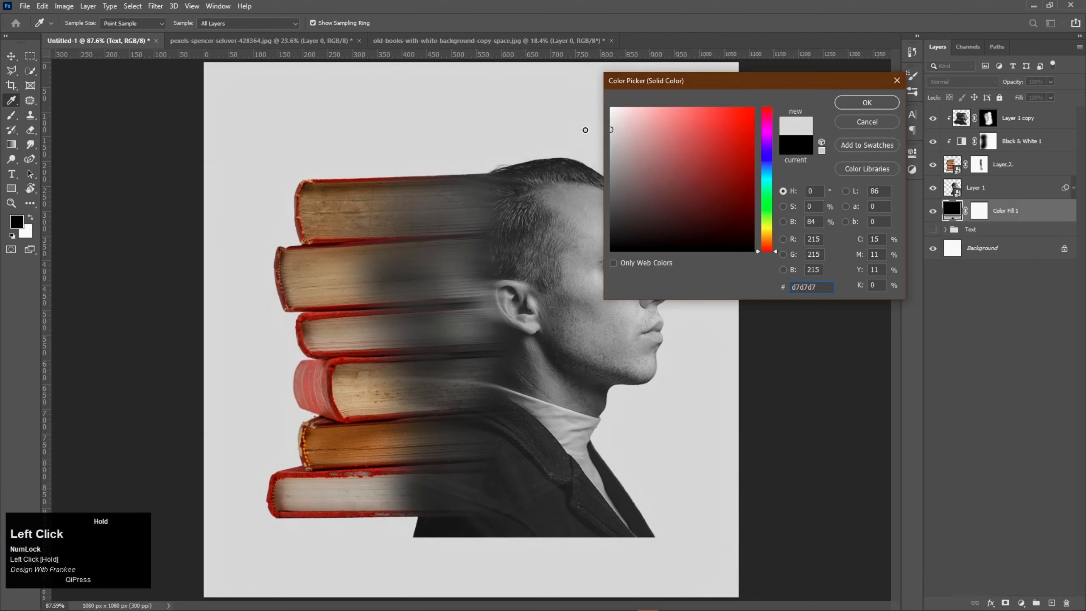
pyautogui.click(854, 100)
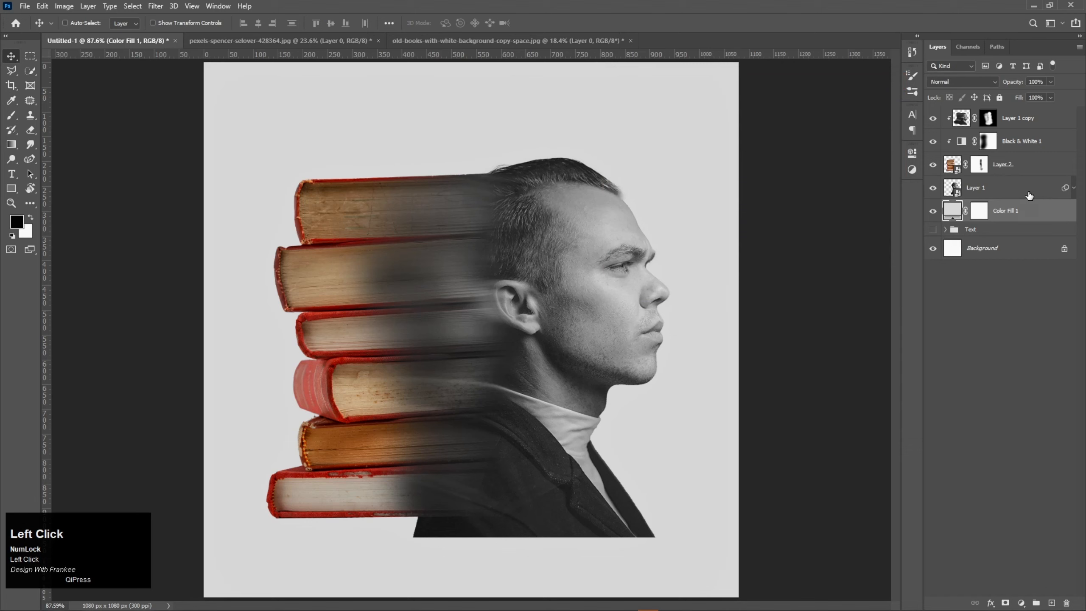
# Step: Outline the jacket strip below the lowest book with the Polygonal Lasso and hide it with a mask on Layer 1
pyautogui.click(1029, 192)
pyautogui.hotkey('ctrl', '0')
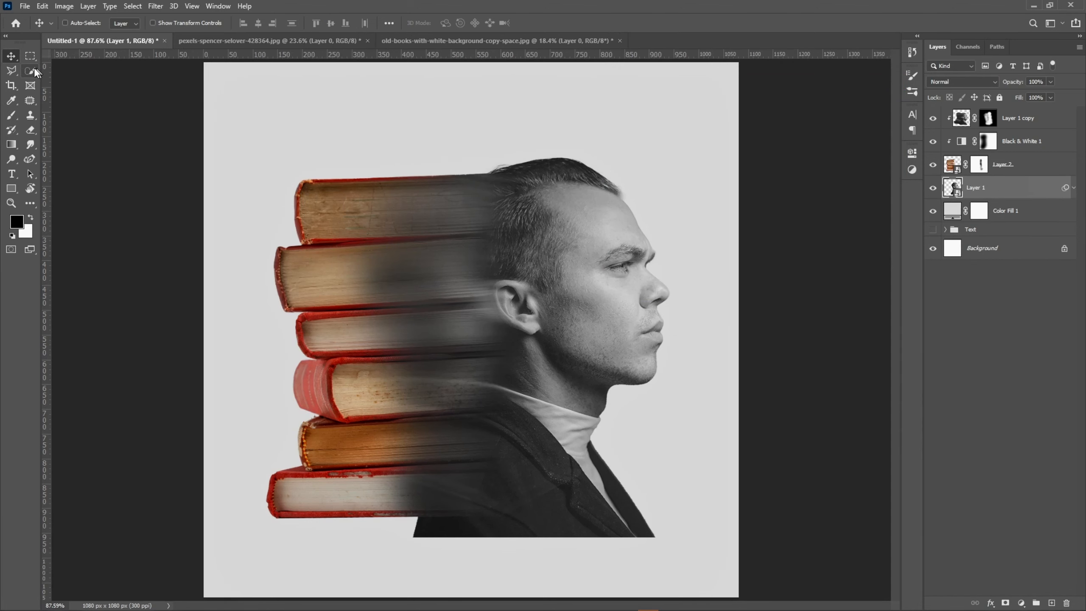
pyautogui.rightClick(14, 70)
pyautogui.click(50, 85)
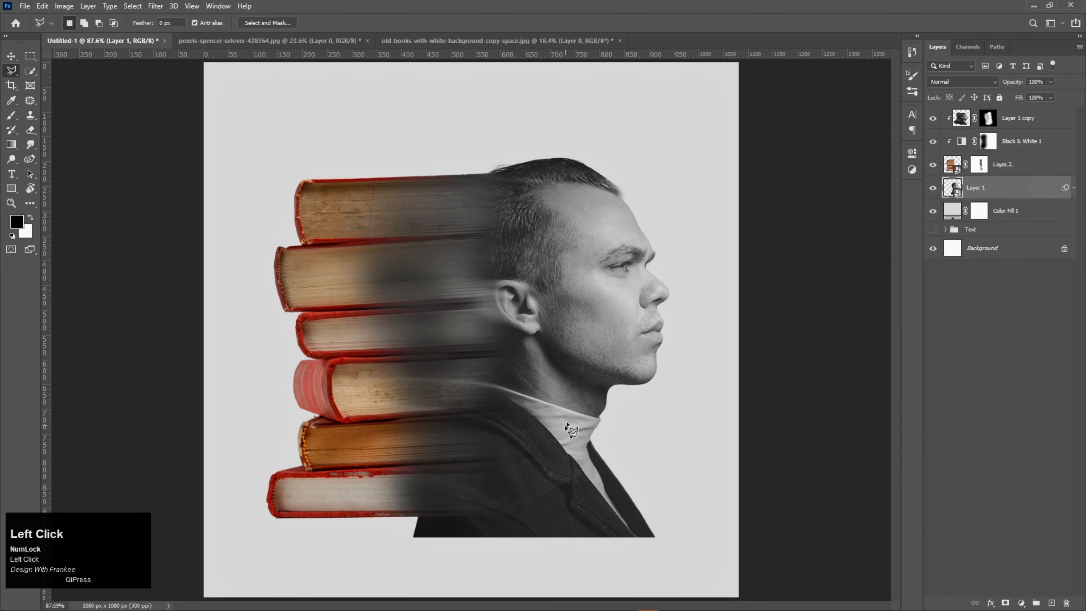
pyautogui.scroll(3, 567, 428)
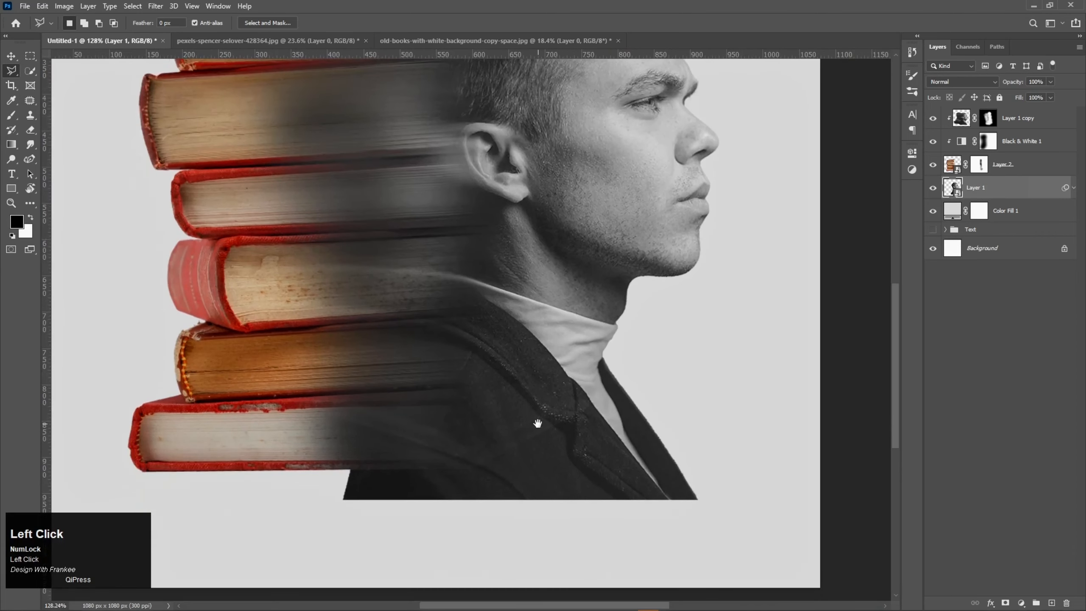
pyautogui.press('space')
pyautogui.click(781, 463)
pyautogui.click(754, 548)
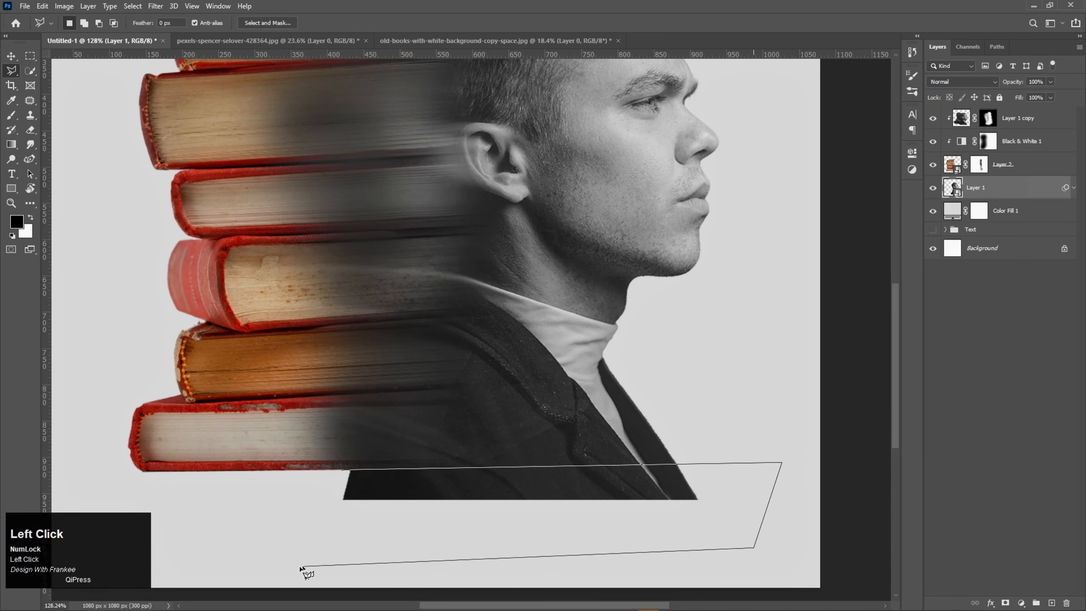
pyautogui.doubleClick(286, 504)
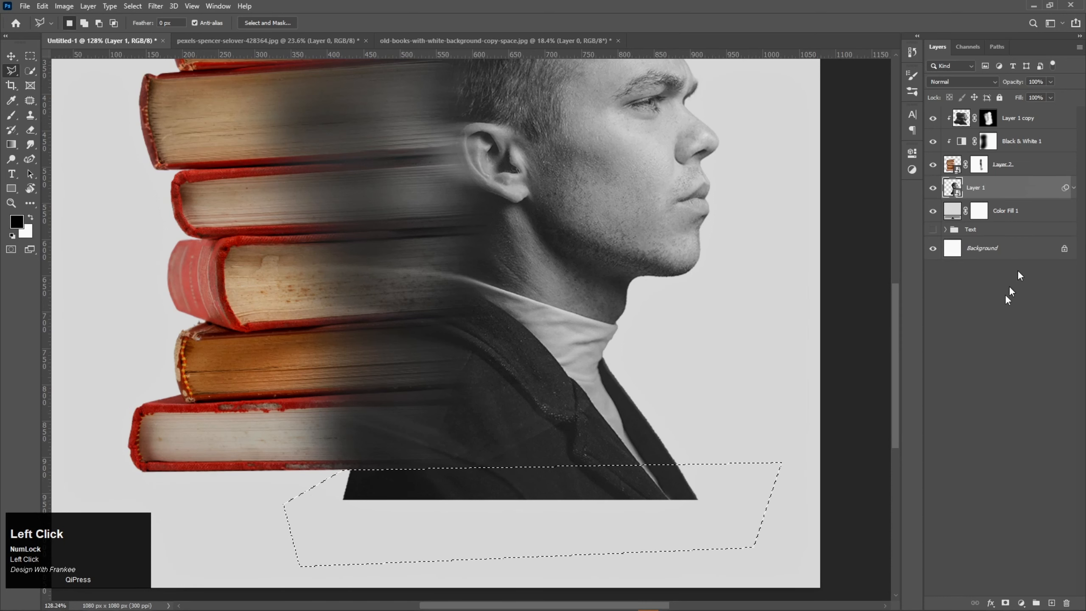
pyautogui.keyDown('alt'); pyautogui.click(1006, 603); pyautogui.keyUp('alt')
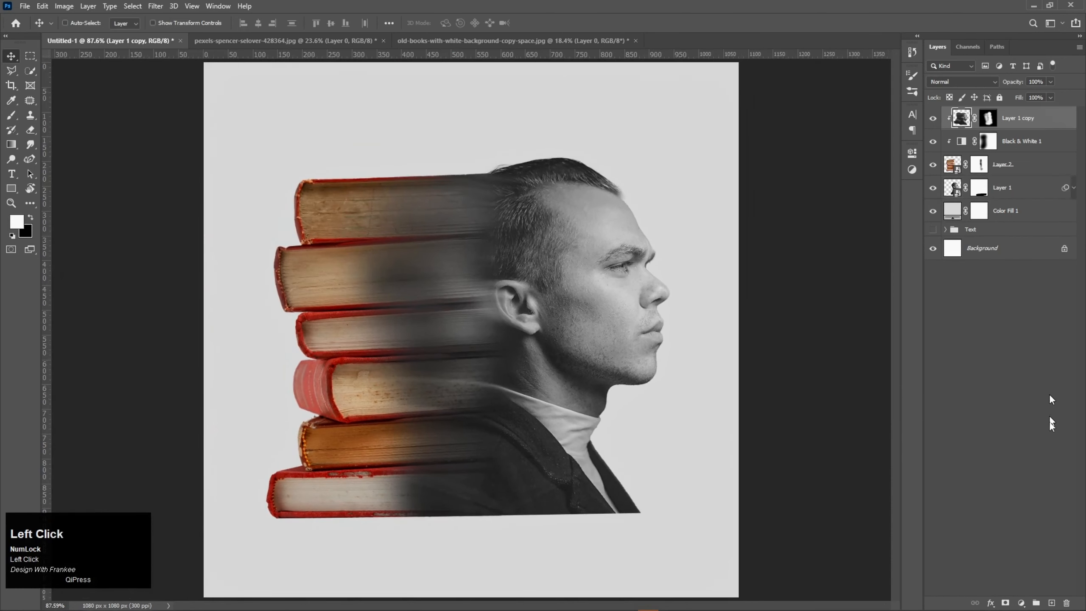
# Step: On a new top layer, dab one soft white brush spot at 100% opacity and flow near the ear, then enlarge it beyond the canvas
pyautogui.click(1052, 603)
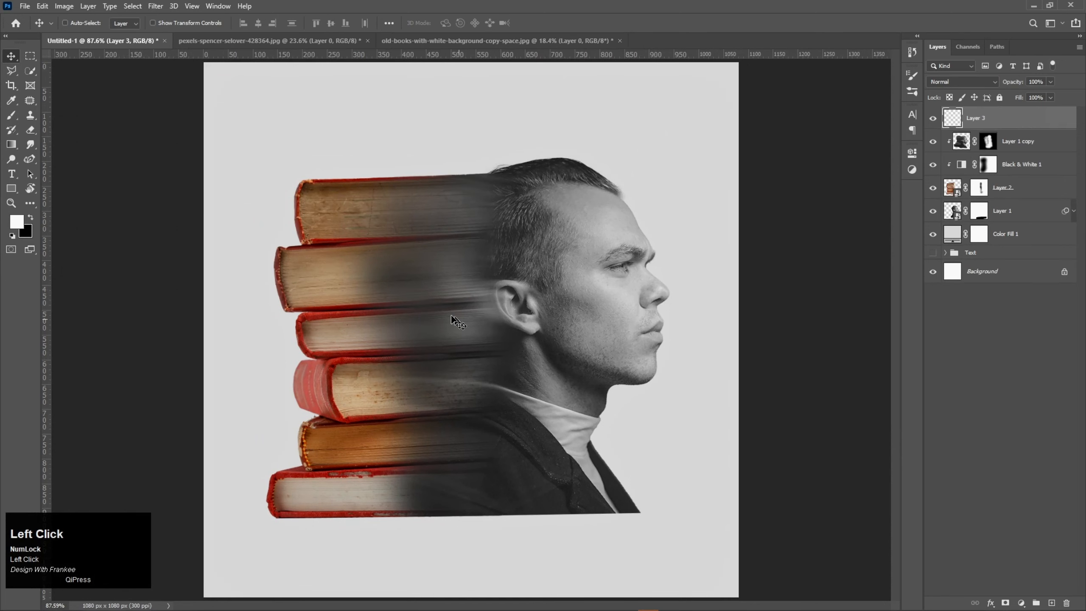
pyautogui.press('b')
pyautogui.click(478, 311)
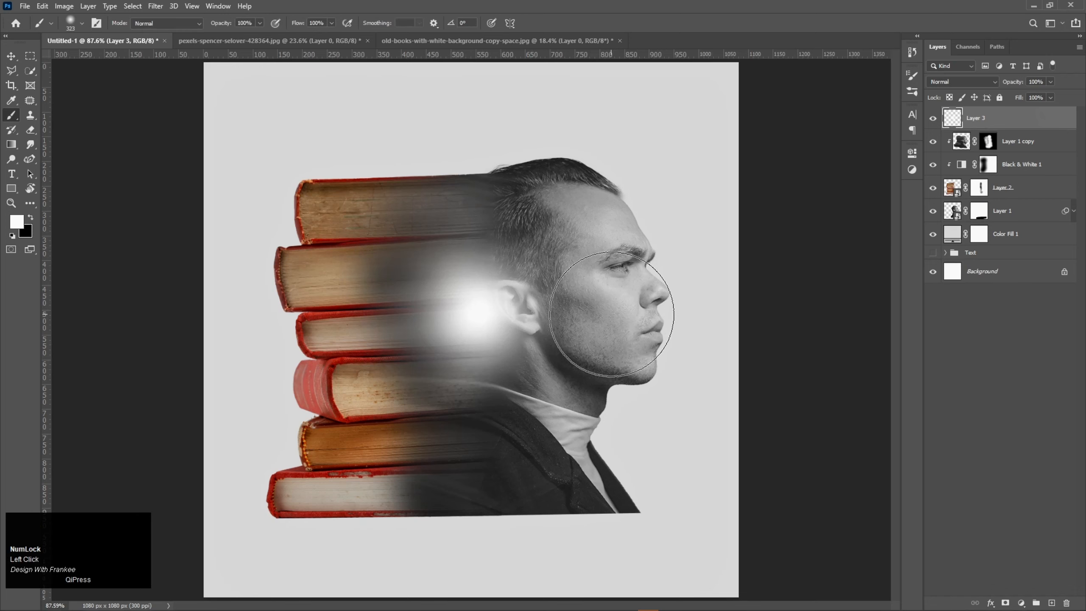
pyautogui.hotkey('ctrl', 't')
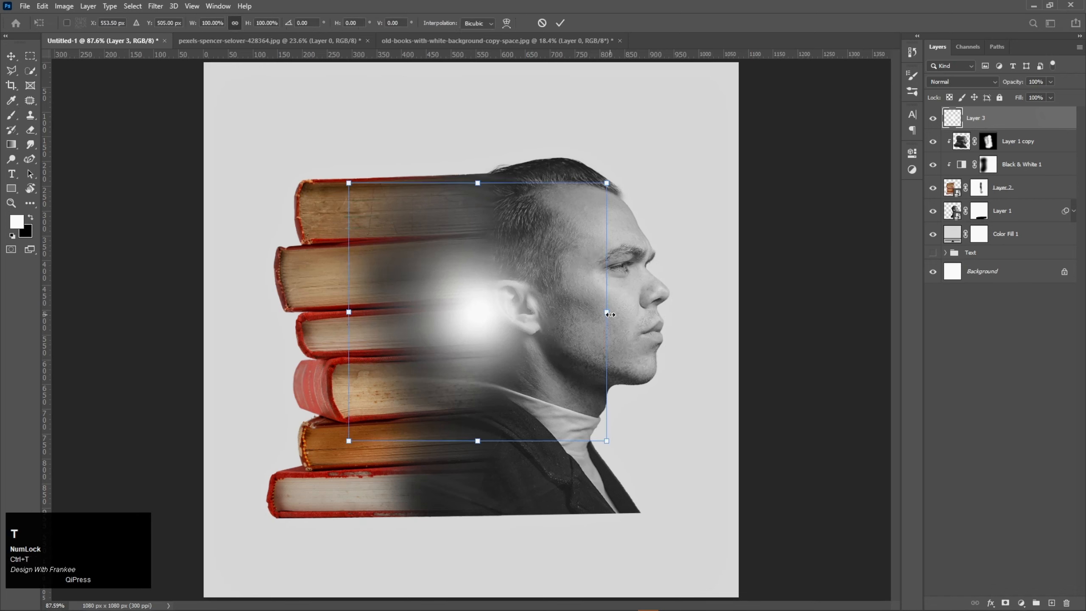
pyautogui.moveTo(607, 313)
pyautogui.mouseDown()
pyautogui.moveTo(718, 312)
pyautogui.moveTo(703, 329)
pyautogui.moveTo(881, 349)
pyautogui.moveTo(899, 361)
pyautogui.moveTo(888, 367)
pyautogui.mouseUp()
pyautogui.doubleClick(538, 342)
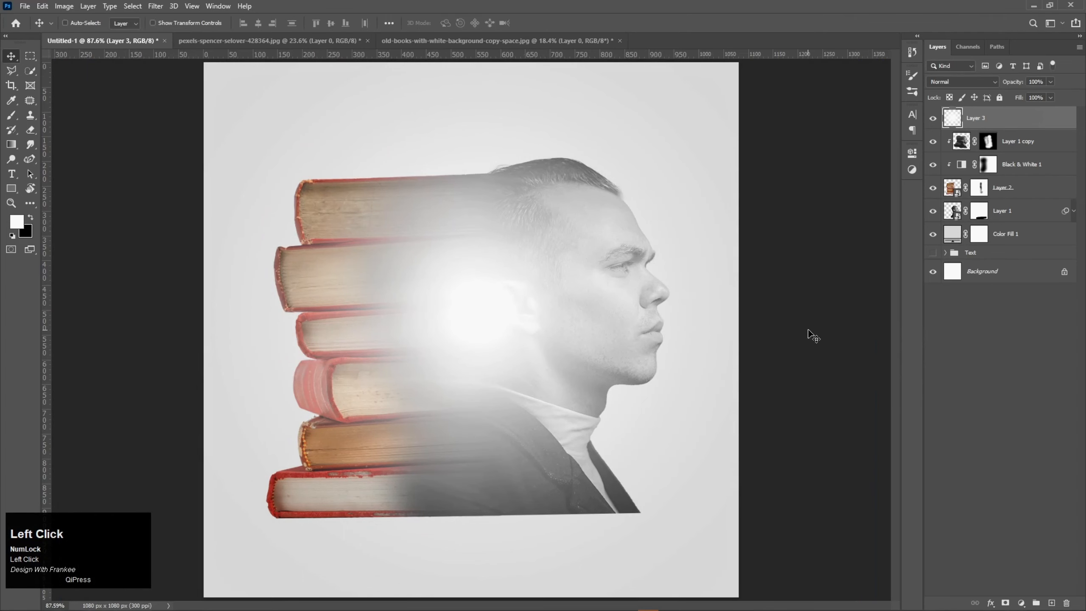
# Step: Duplicate the white glow layer and move both glow layers between Layer 1 and the grey fill layer
pyautogui.hotkey('ctrl', 'j')
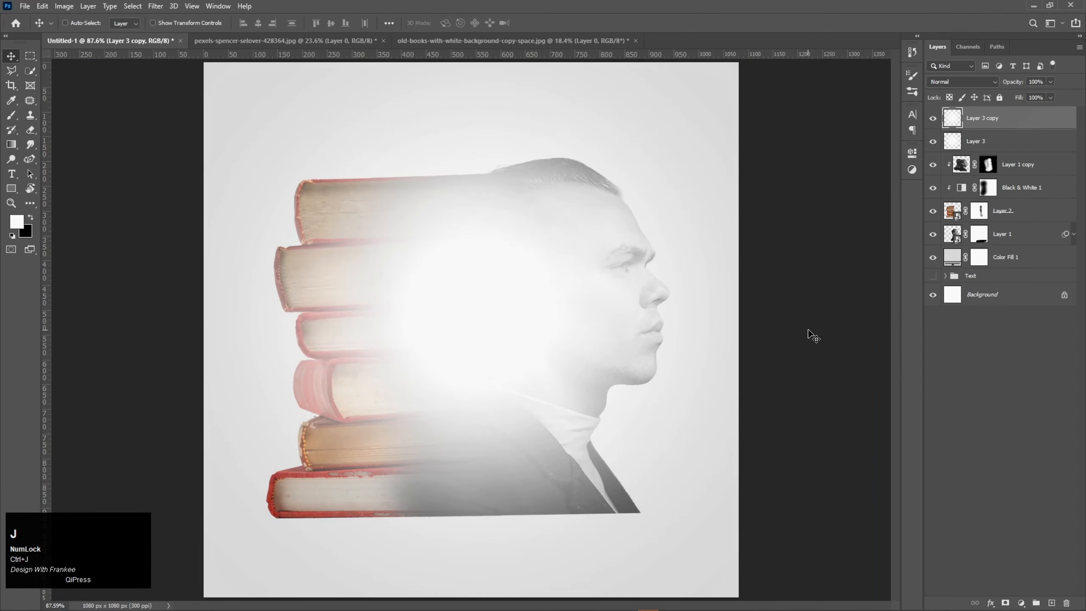
pyautogui.keyDown('shift'); pyautogui.click(990, 151); pyautogui.keyUp('shift')
pyautogui.moveTo(989, 150); pyautogui.dragTo(993, 248)
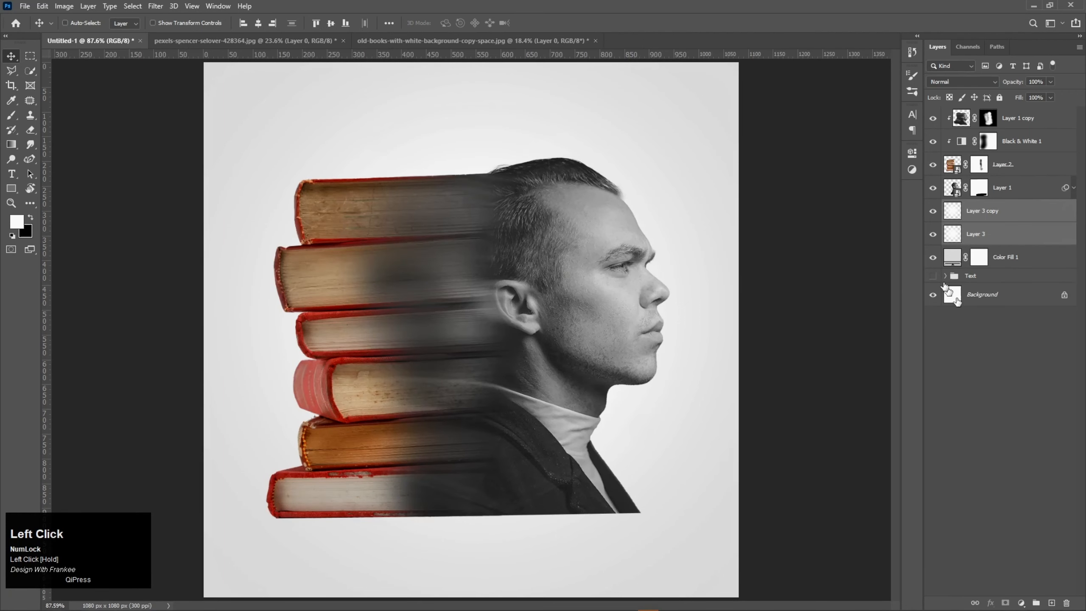
pyautogui.moveTo(933, 211); pyautogui.dragTo(999, 244)
# Step: Make the Text group visible and move it to the top of the layer stack
pyautogui.click(1012, 243)
pyautogui.click(1026, 275)
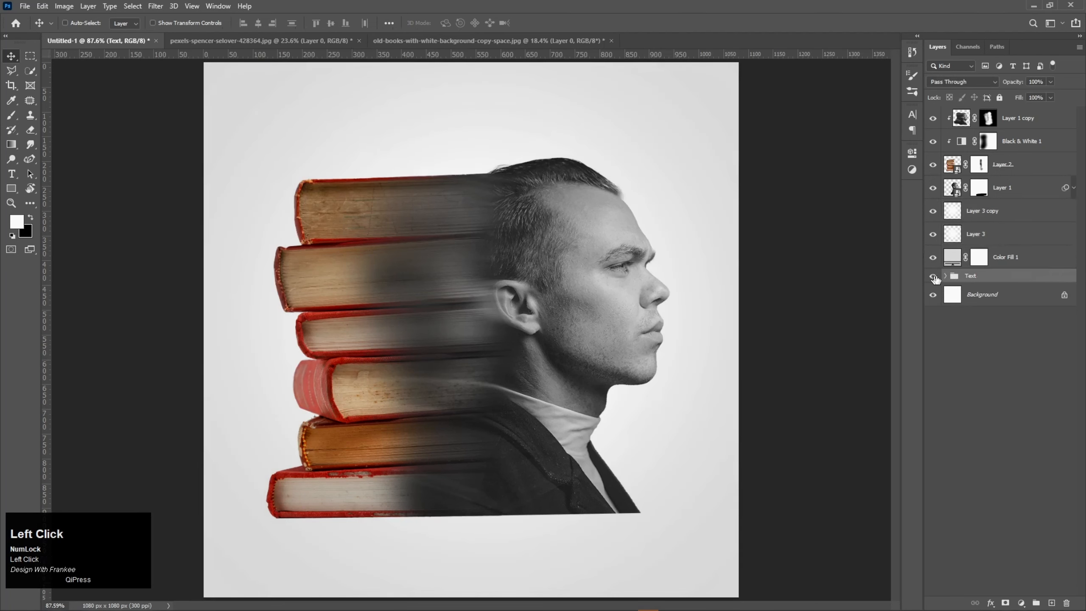
pyautogui.moveTo(1007, 278); pyautogui.dragTo(988, 110)
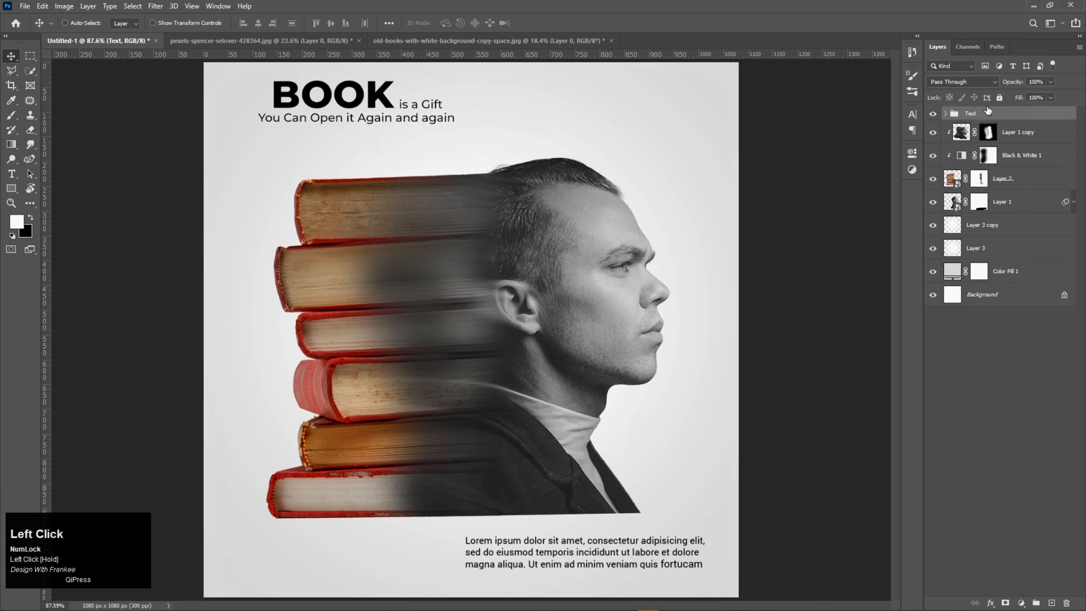
# Step: Group all layers from Layer 1 copy down to Layer 3
pyautogui.click(1023, 136)
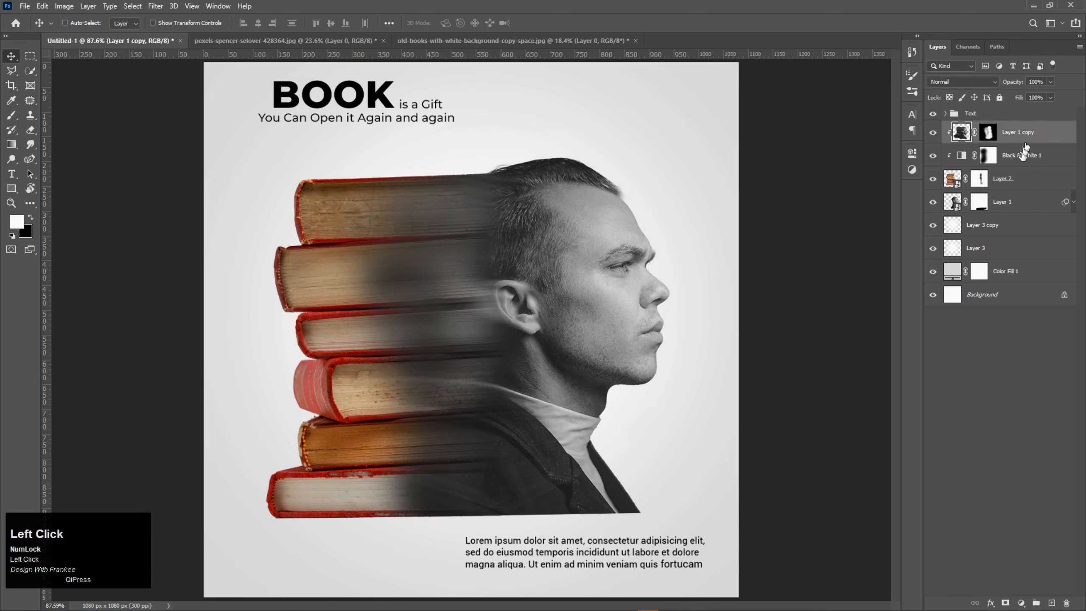
pyautogui.keyDown('shift'); pyautogui.click(1012, 250); pyautogui.keyUp('shift')
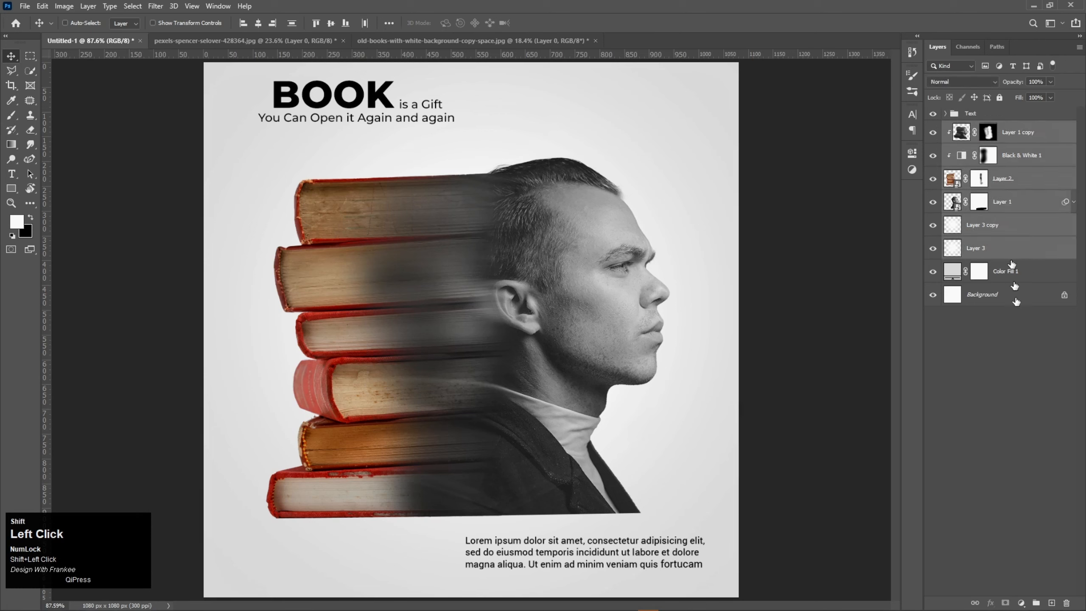
pyautogui.hotkey('ctrl', 'g')
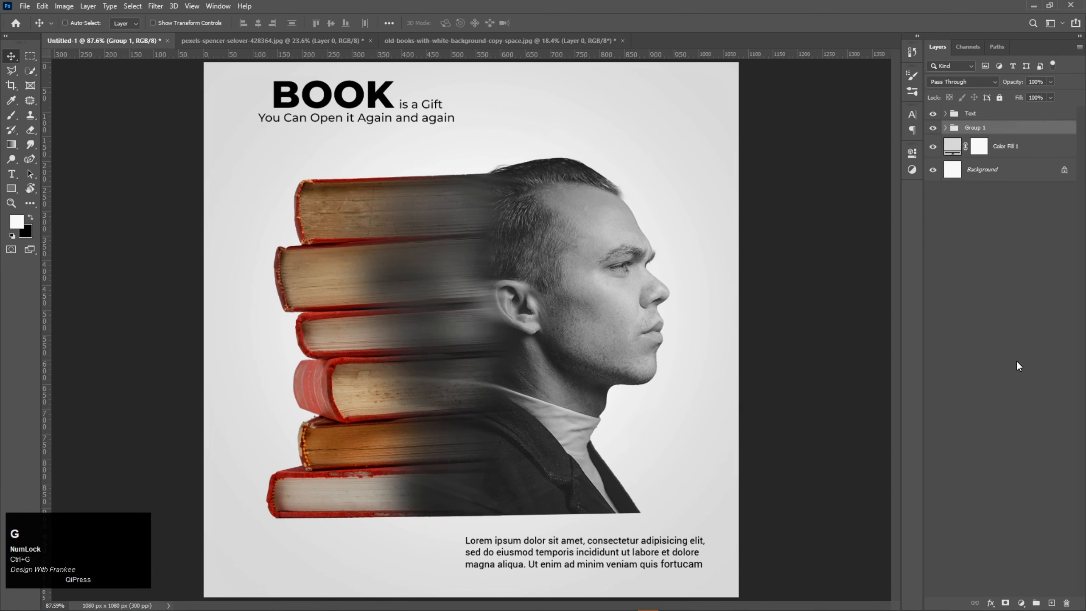
# Step: Check the new group's contents by hiding and showing it, and start a free transform on the group
pyautogui.click(933, 127)
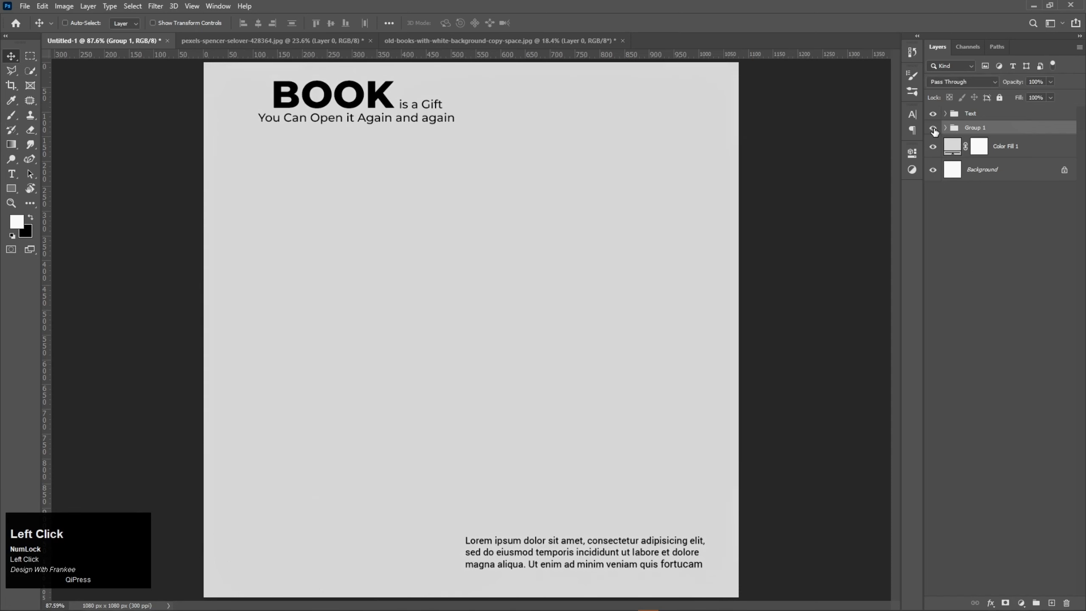
pyautogui.click(933, 128)
pyautogui.hotkey('ctrl', 't')
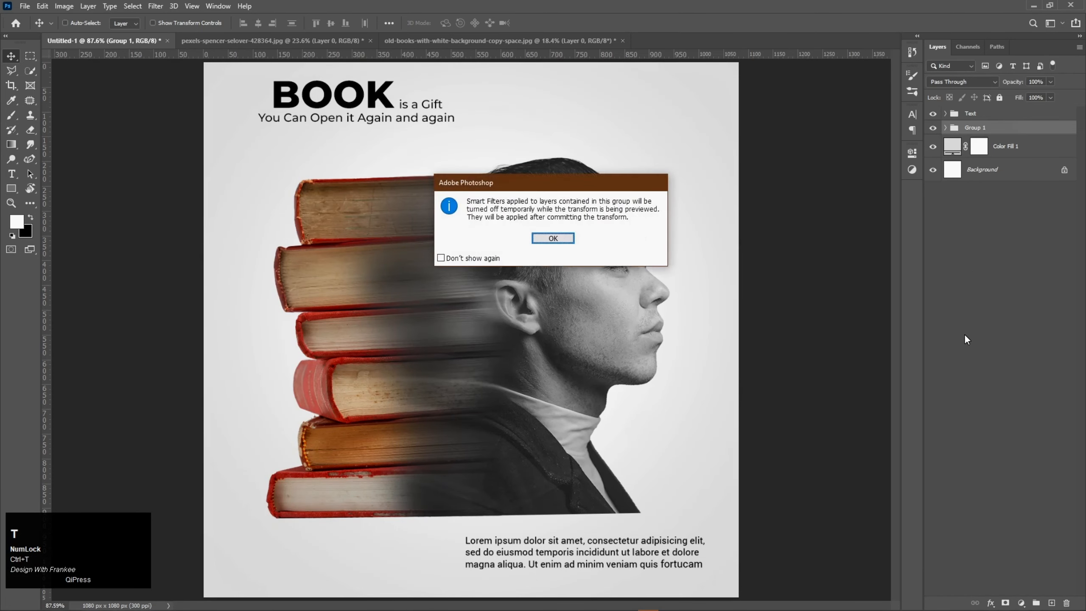